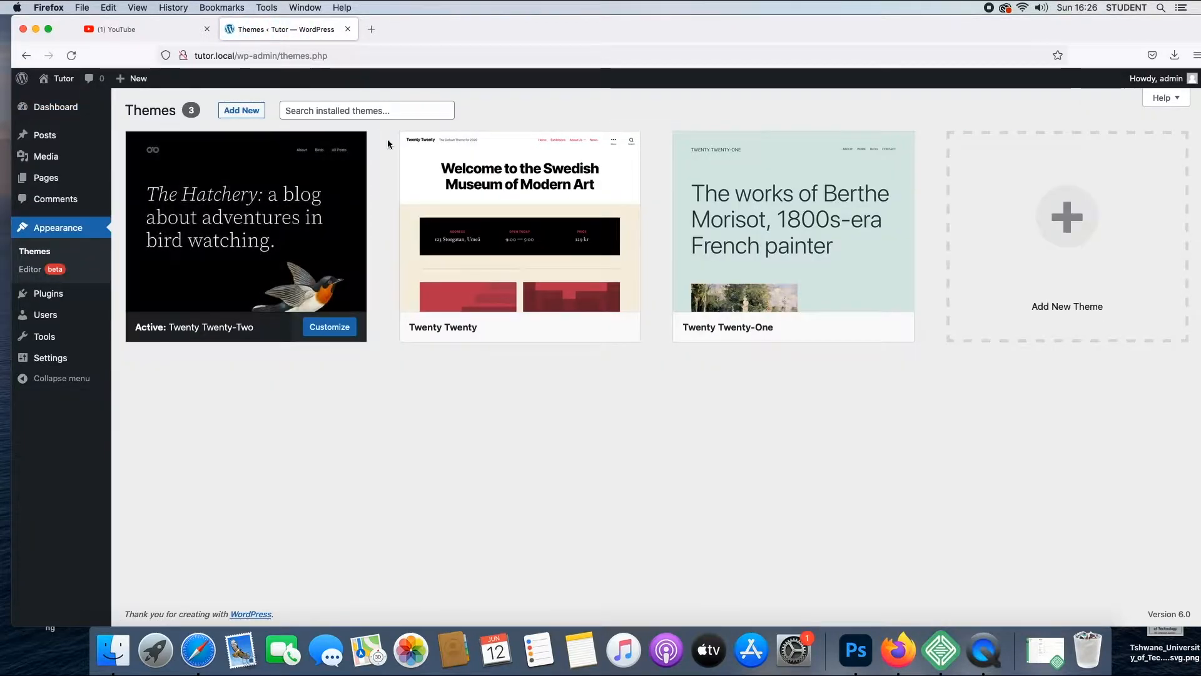
- Install and activate the Hello Elementor theme from the popular themes
click(241, 110)
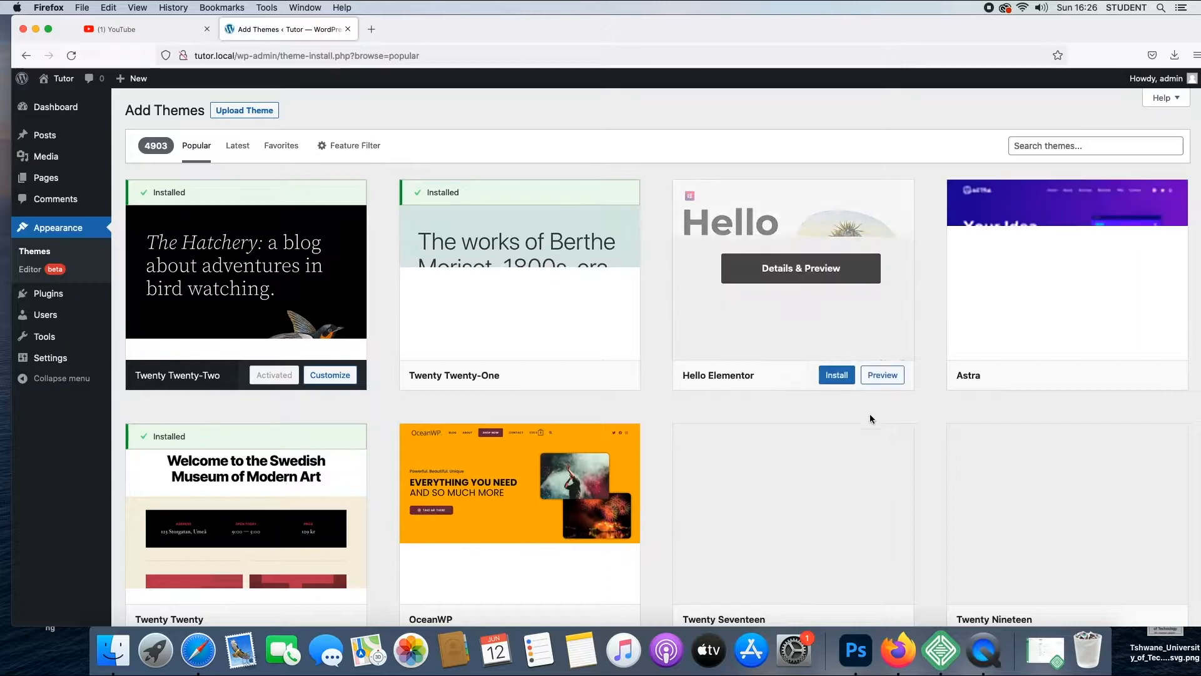
mouse_move(838, 376)
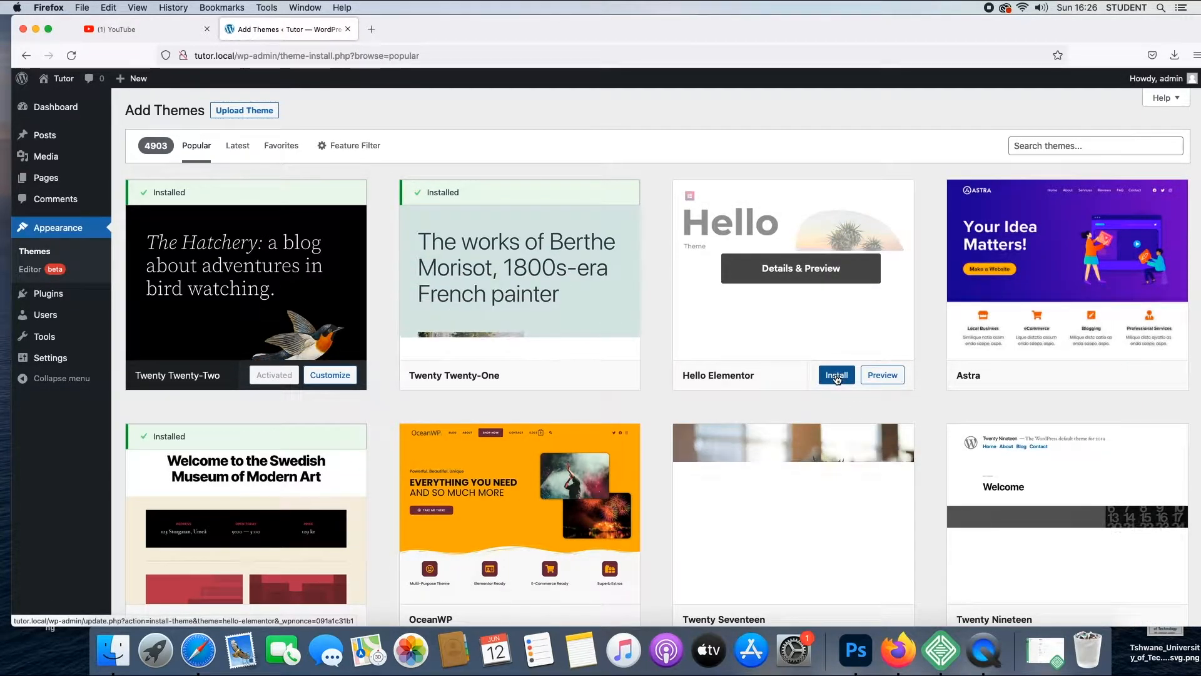
click(838, 376)
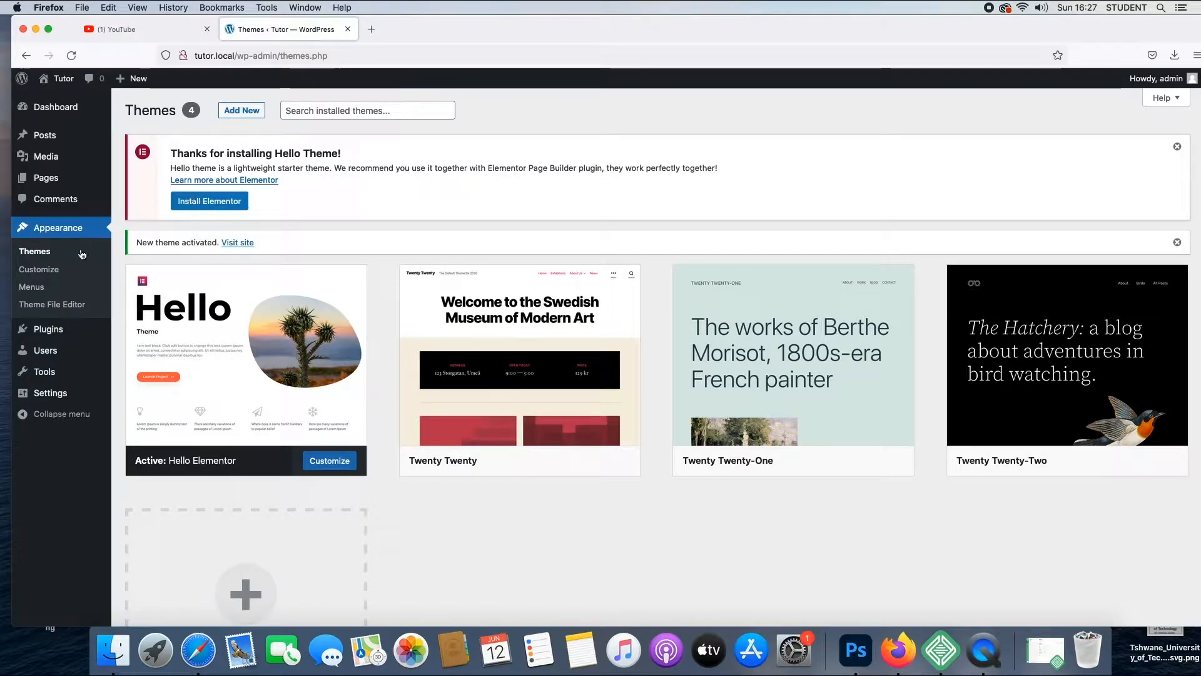
- Search the plugin directory for "elementor", and install and activate the Elementor Website Builder plugin
mouse_move(61, 336)
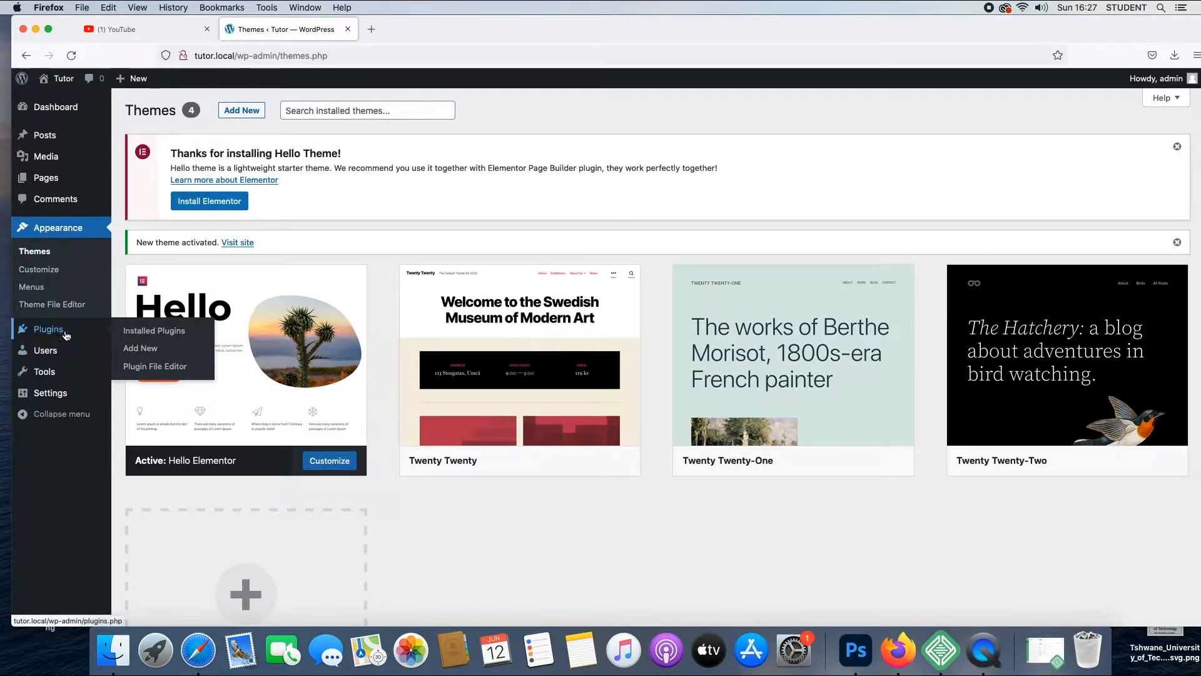
click(73, 333)
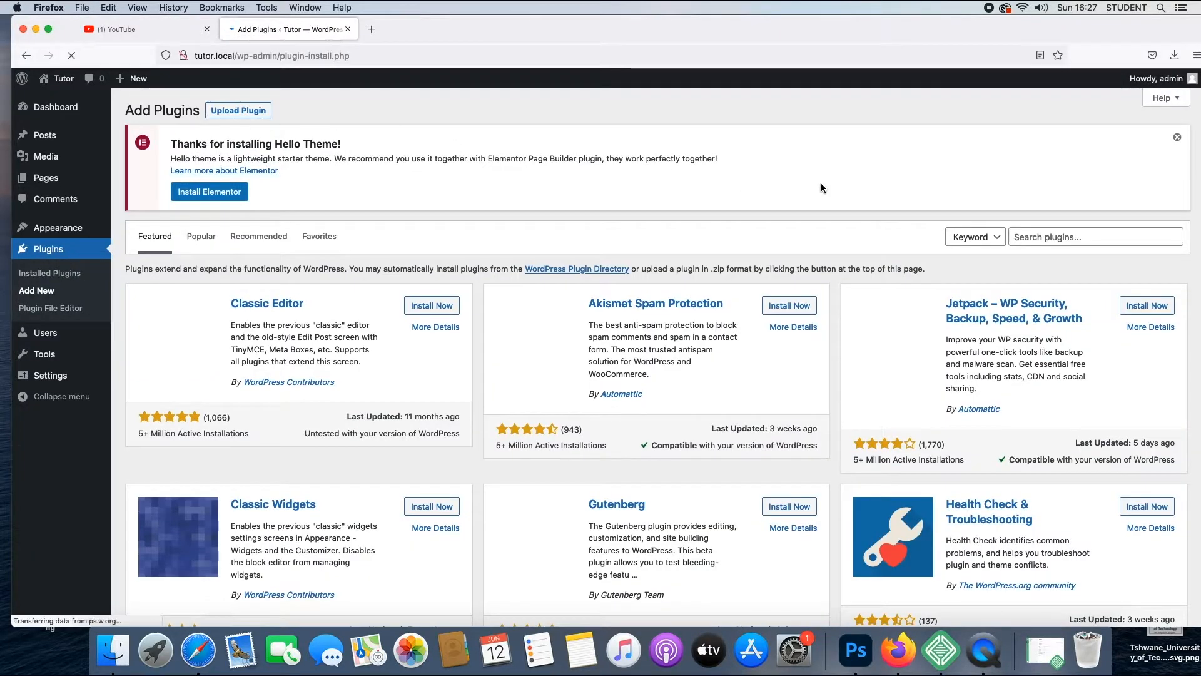
click(1036, 235)
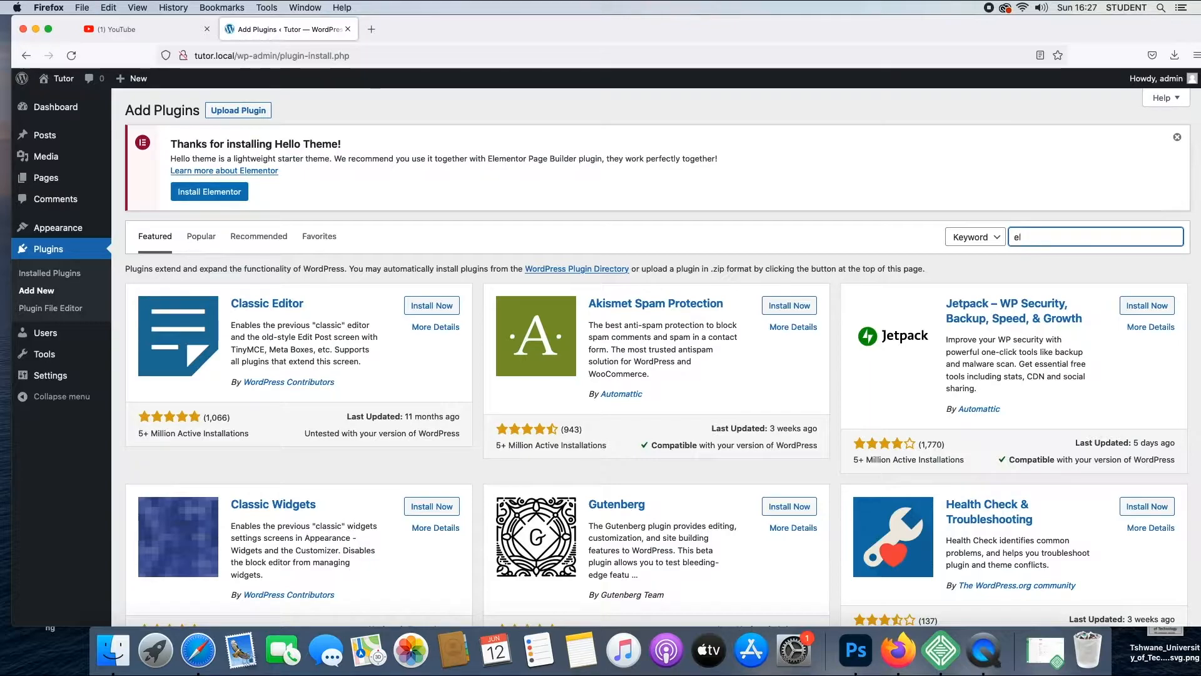
text(elementor)
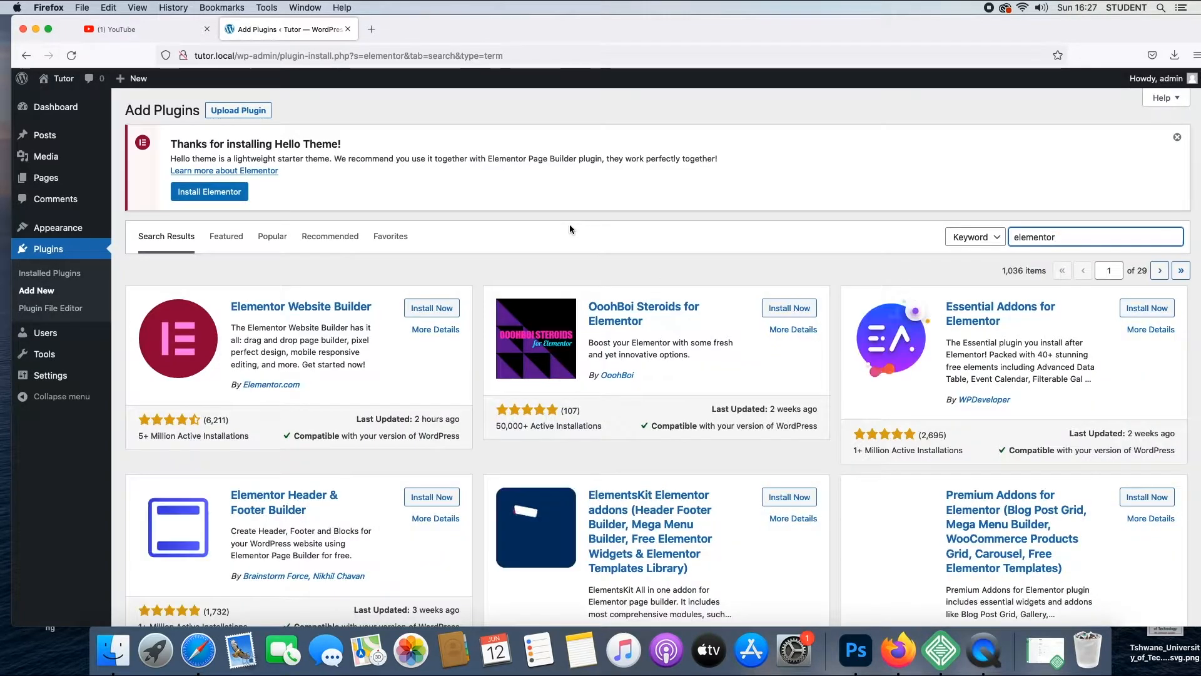
click(435, 309)
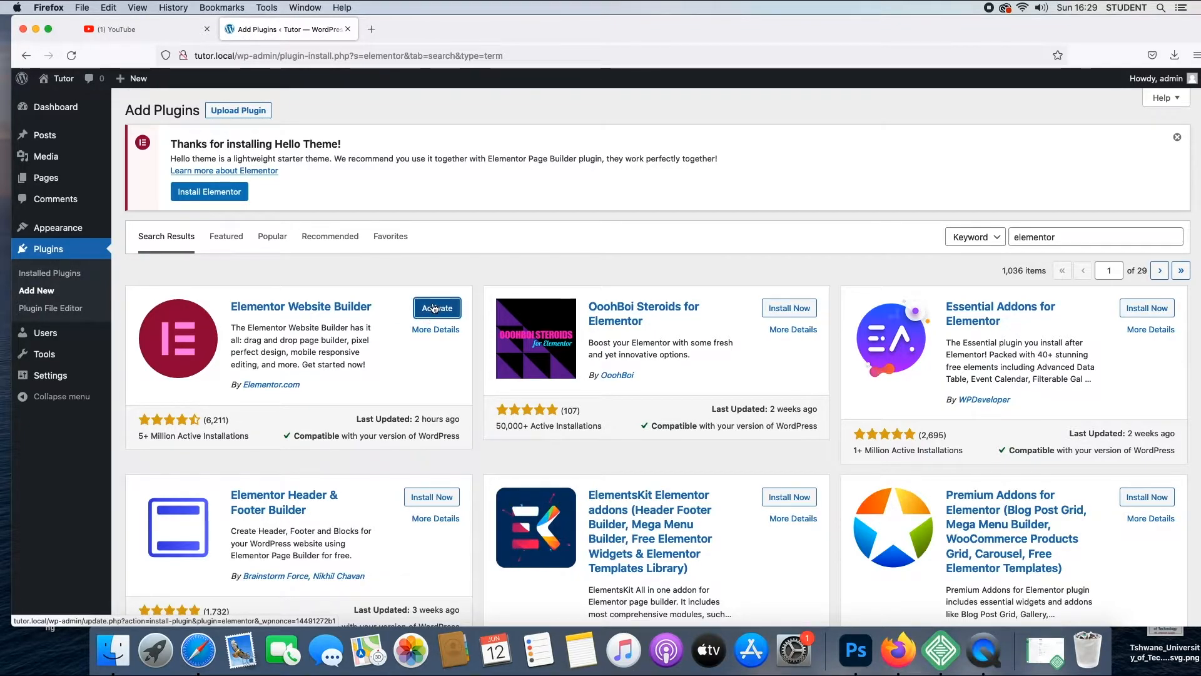
click(437, 309)
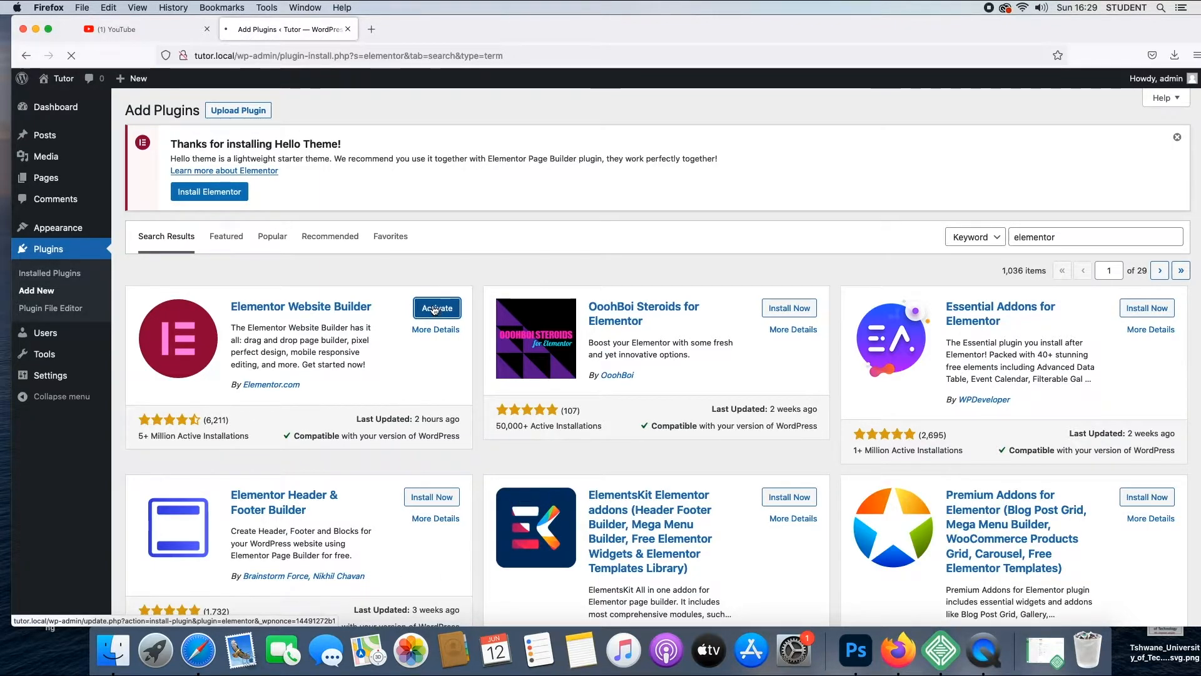
click(435, 308)
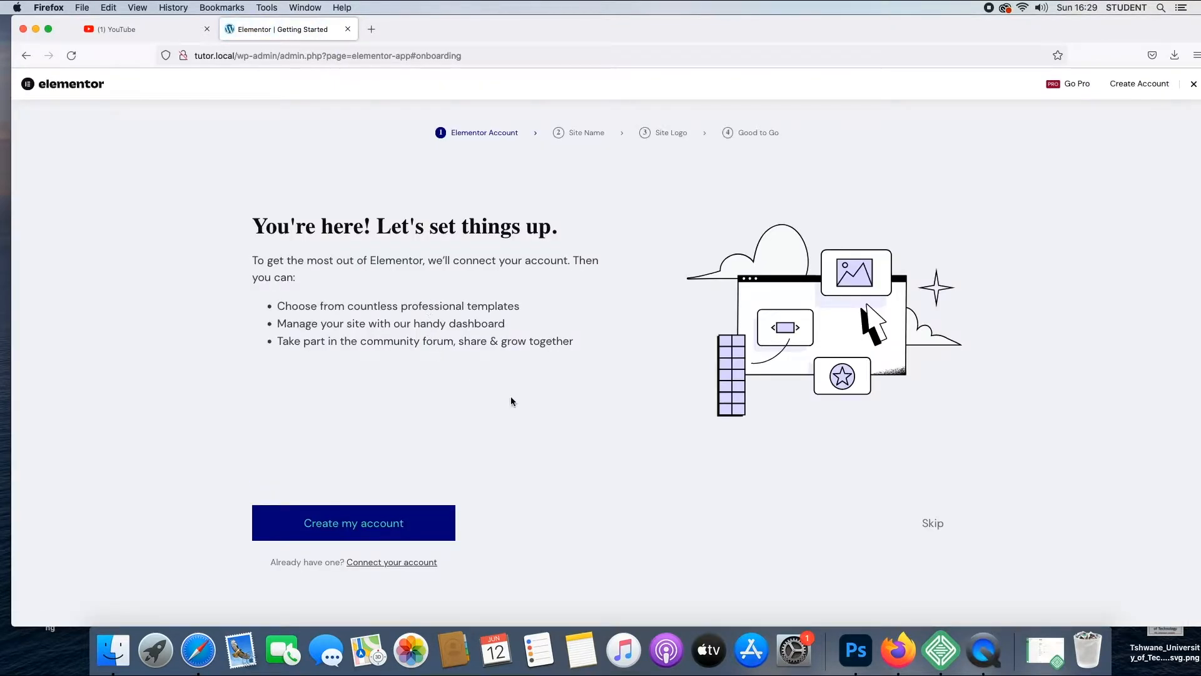
- Skip the account, site name, site logo and final stages of the Elementor setup wizard
click(933, 525)
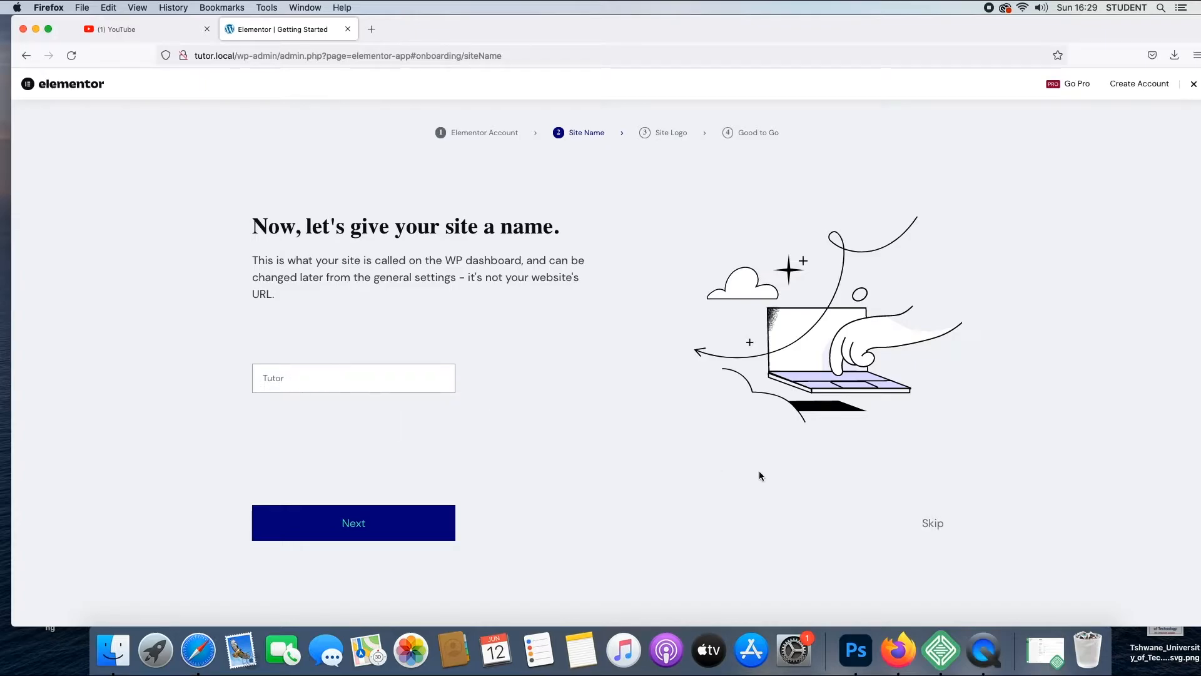
click(934, 524)
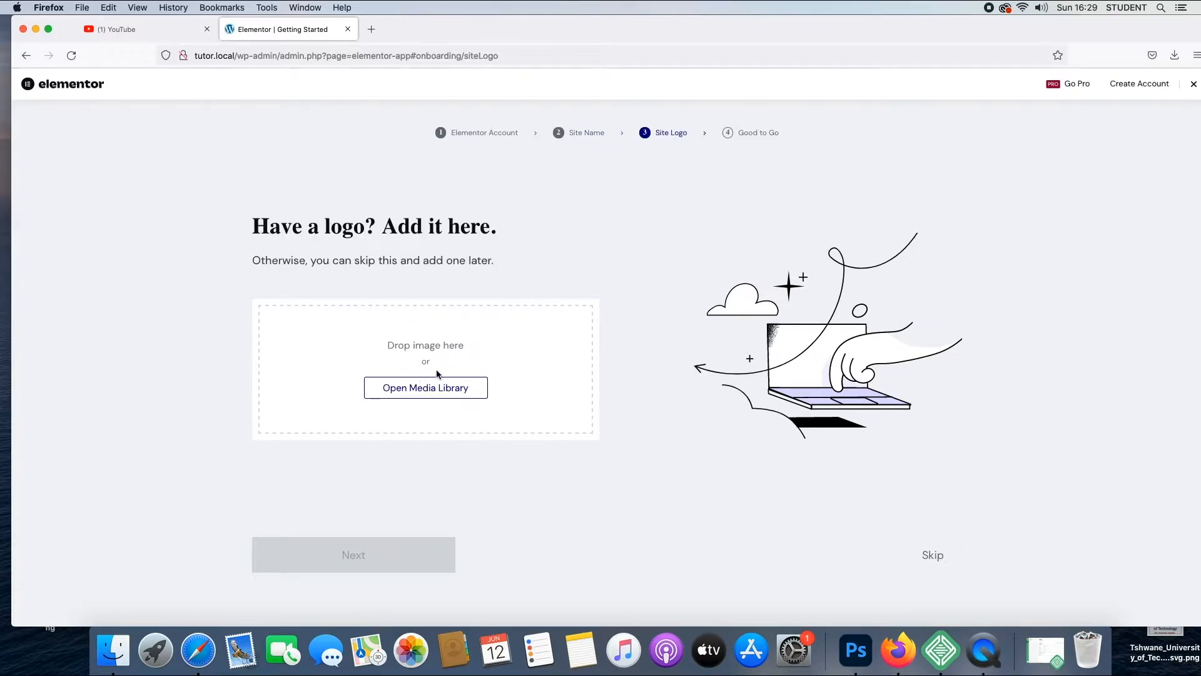
click(939, 555)
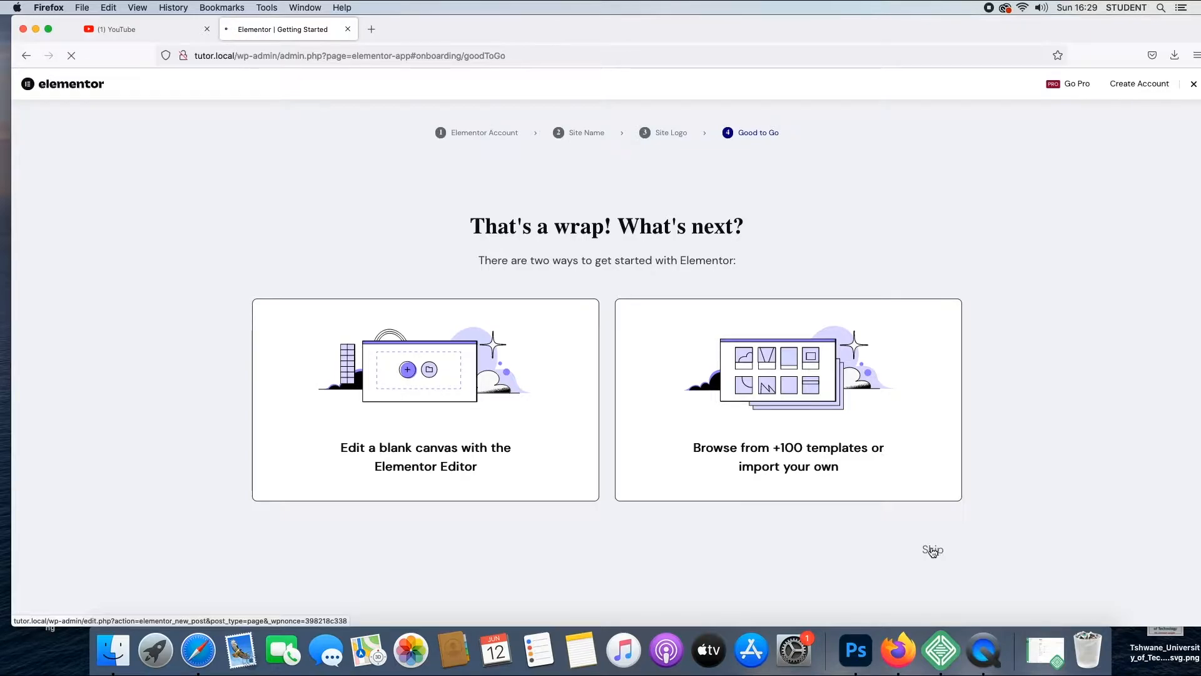
click(932, 550)
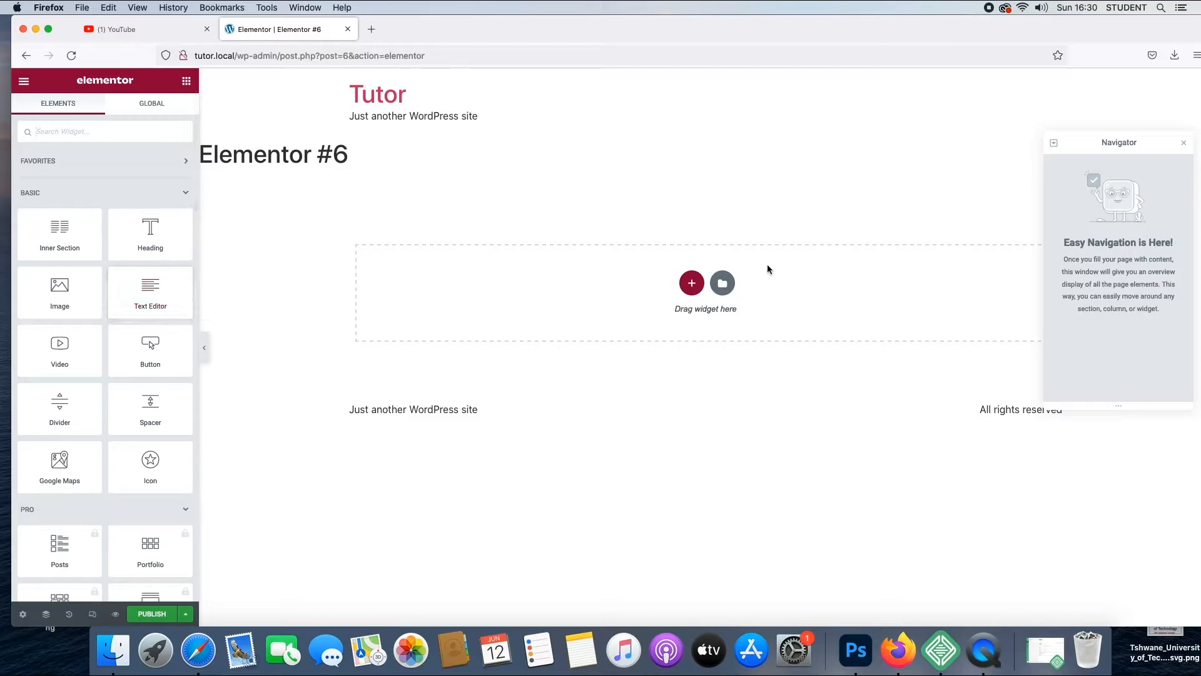
- Add a one-column section to the blank page and place an Image widget in it without choosing a picture
click(692, 284)
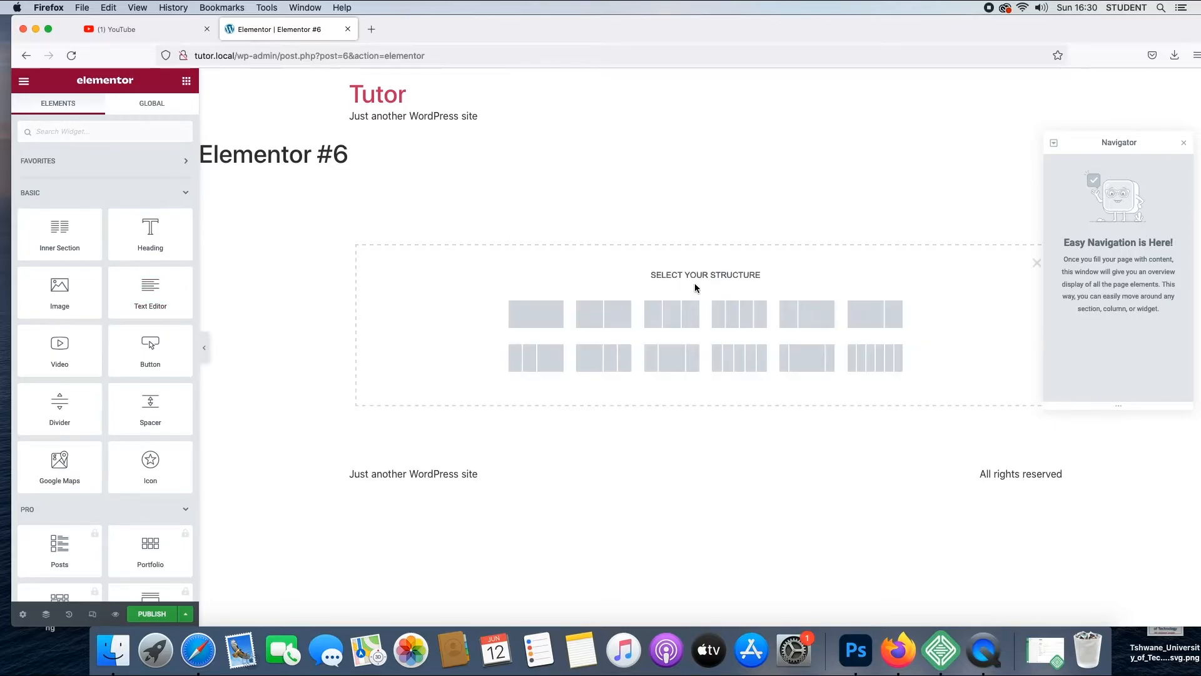
click(538, 318)
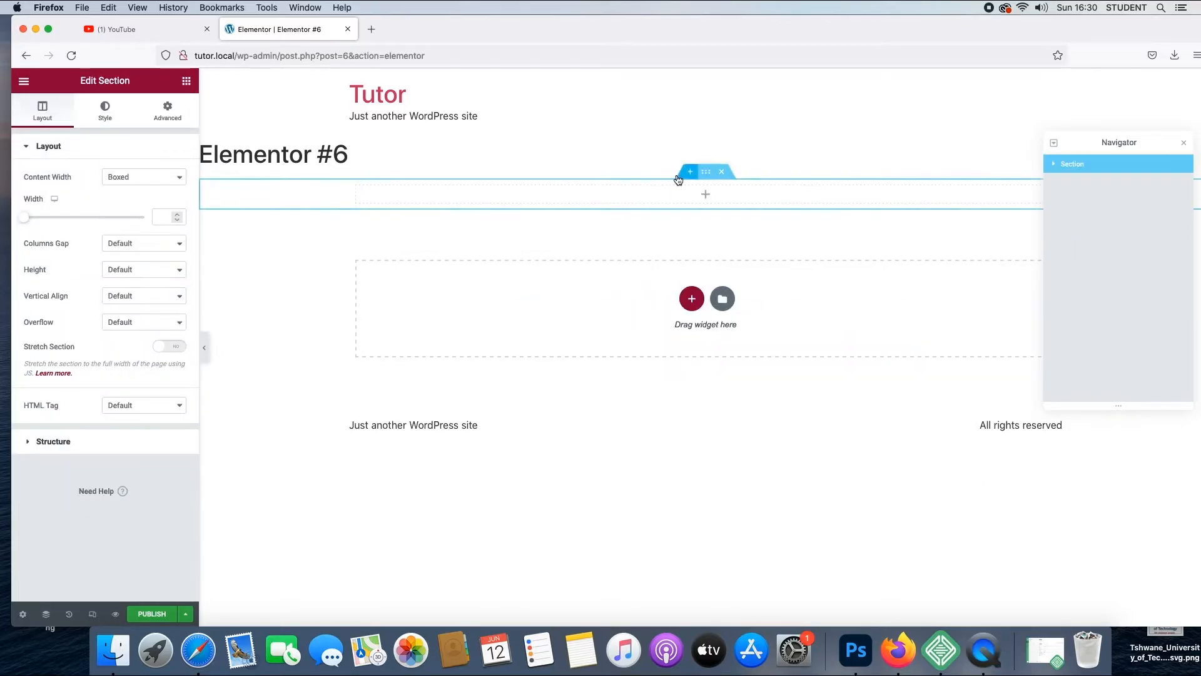
click(186, 84)
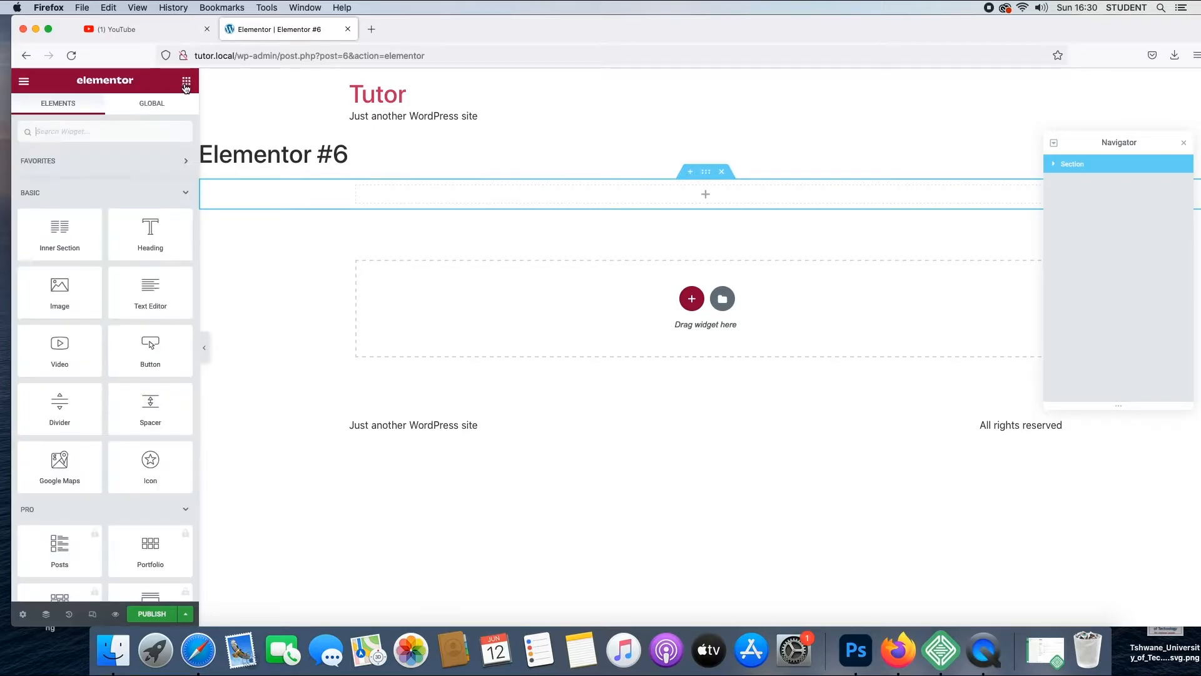
drag(72, 295, 478, 189)
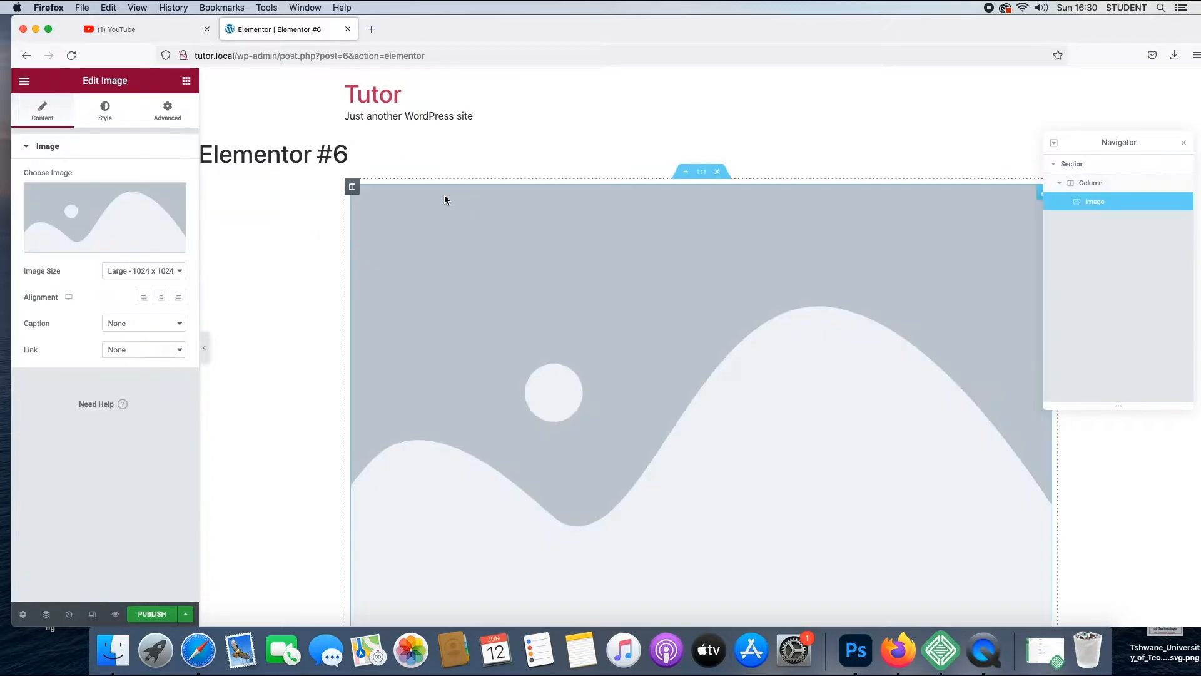
click(85, 242)
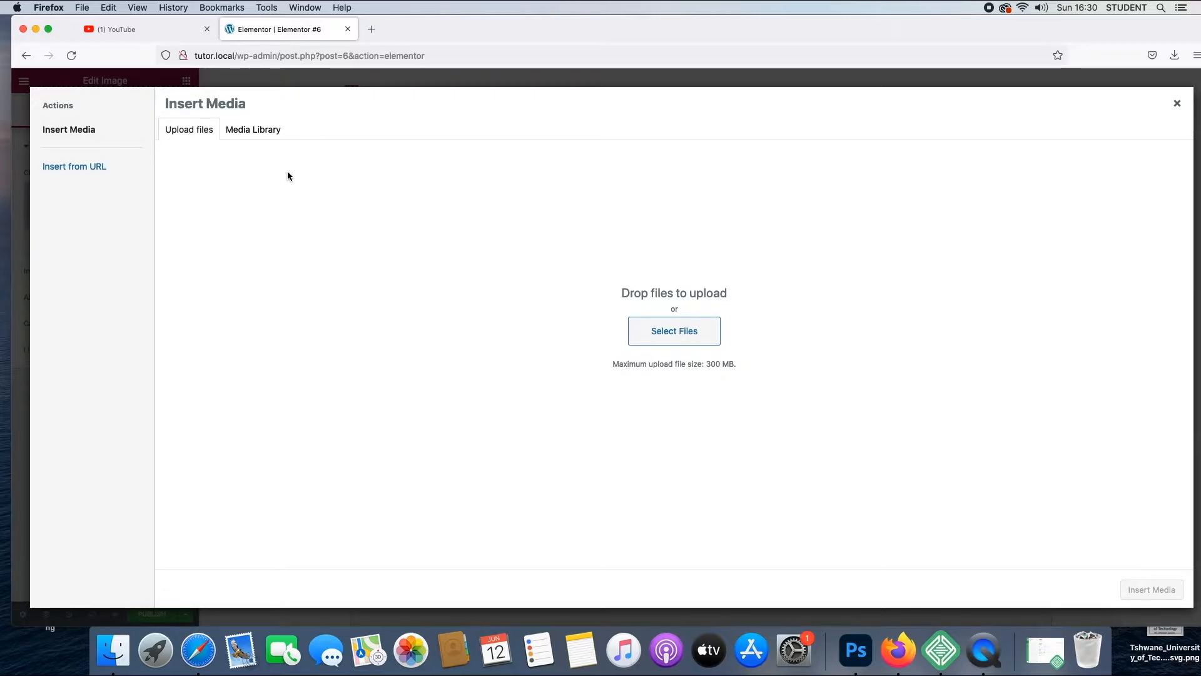
click(1177, 103)
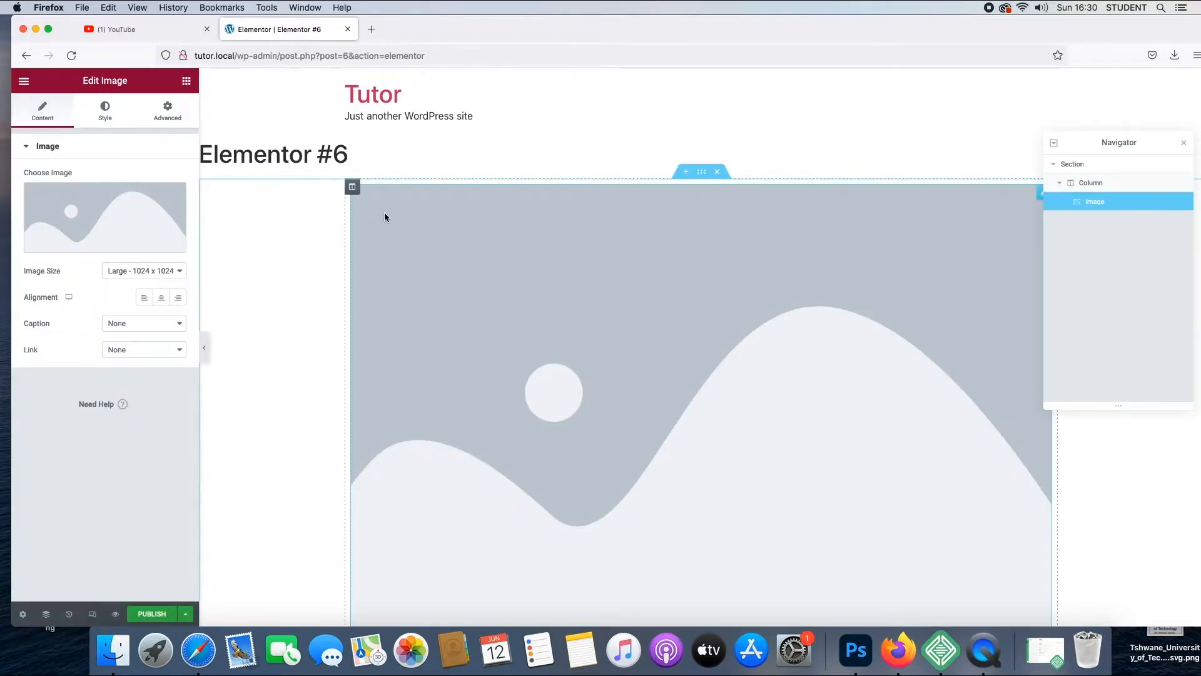
- Close the Navigator and delete the section that holds the image placeholder
click(1184, 144)
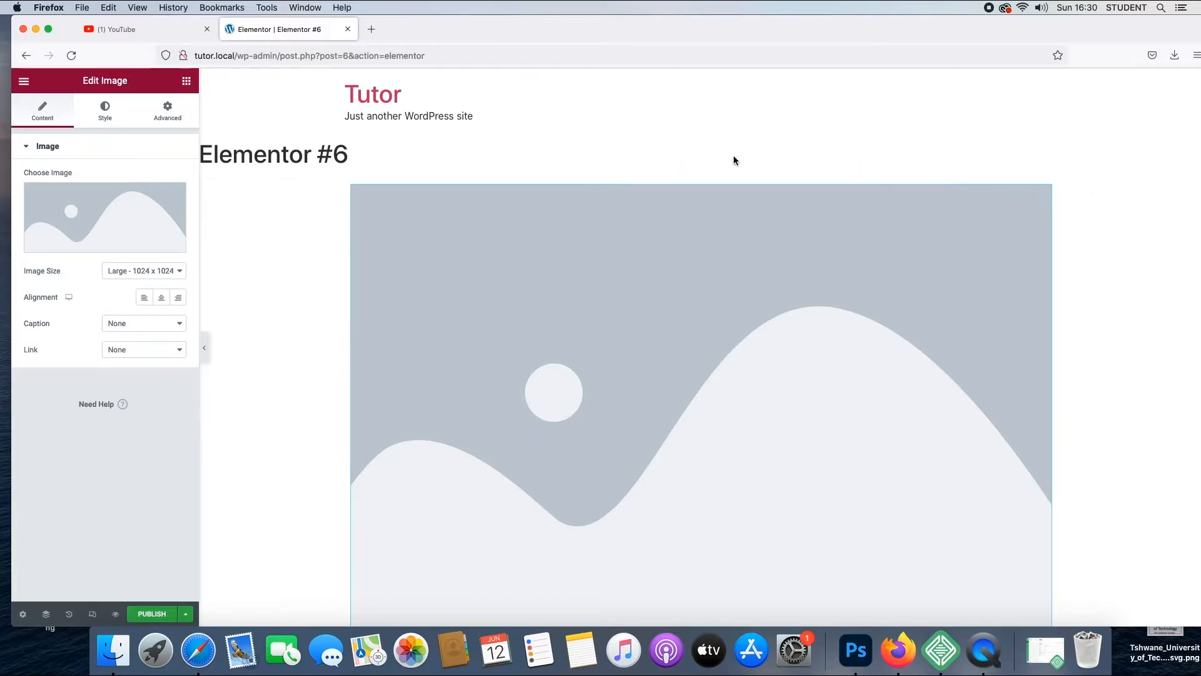
right_click(717, 178)
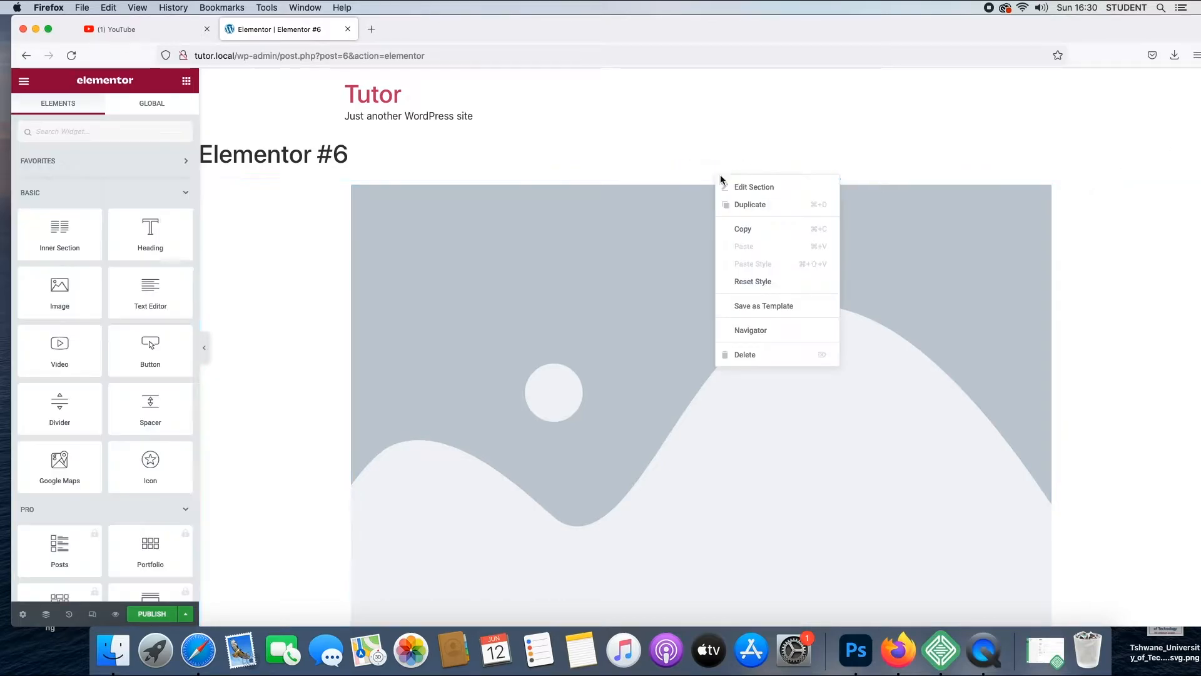
click(750, 352)
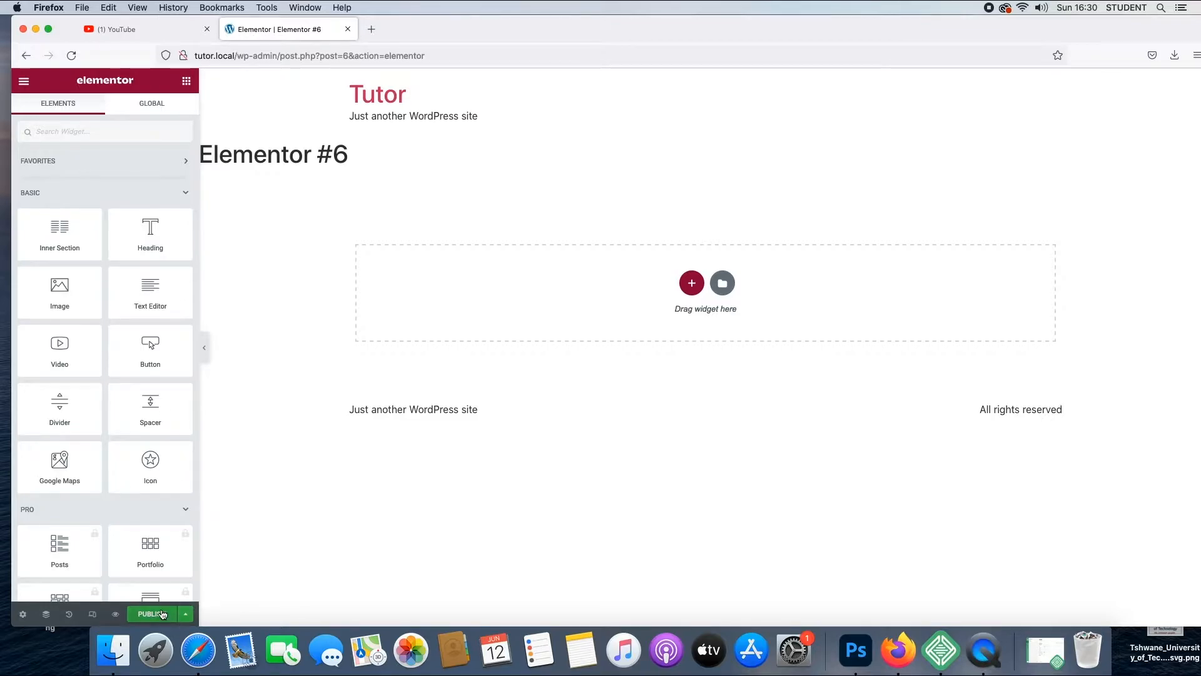
- Leave the page editor for the "elementor" plugin search results, and install and activate the ElementsKit Elementor addons plugin
click(26, 55)
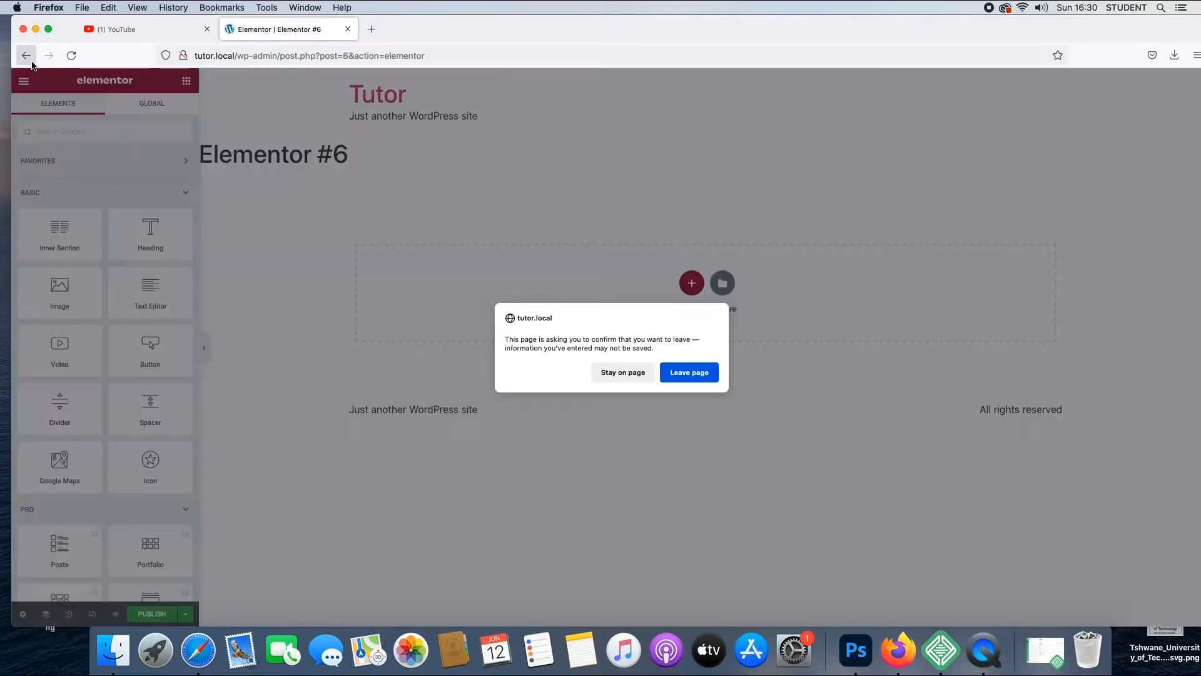
click(697, 375)
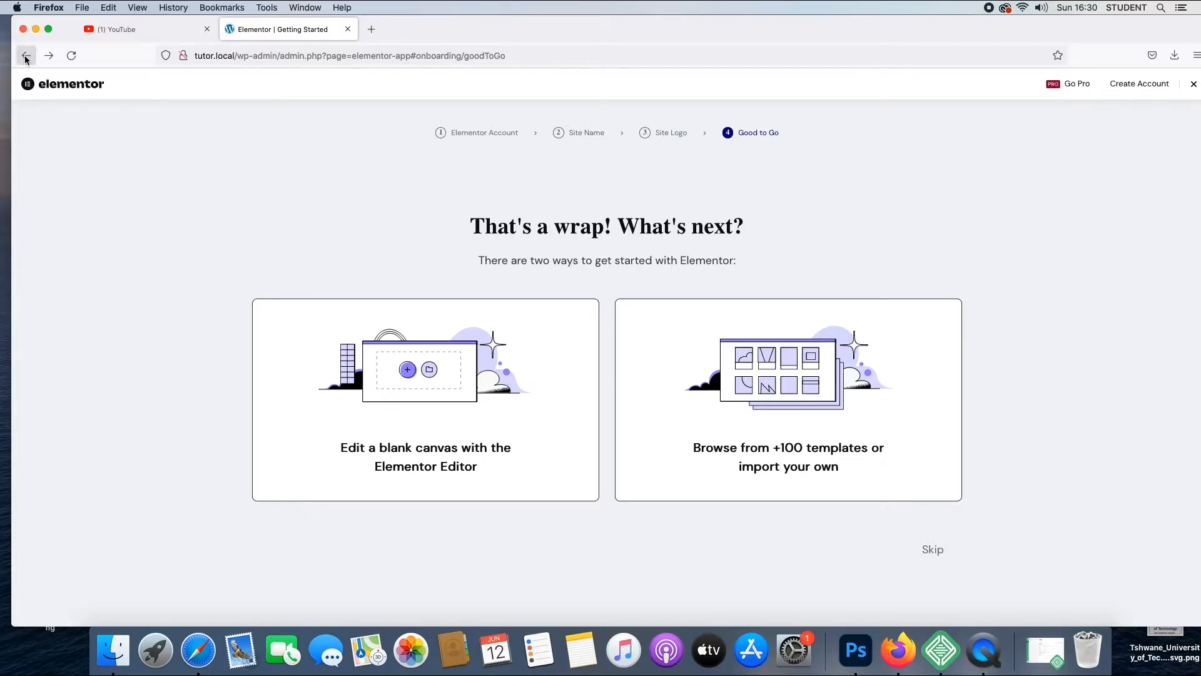
click(26, 56)
click(26, 56)
click(25, 56)
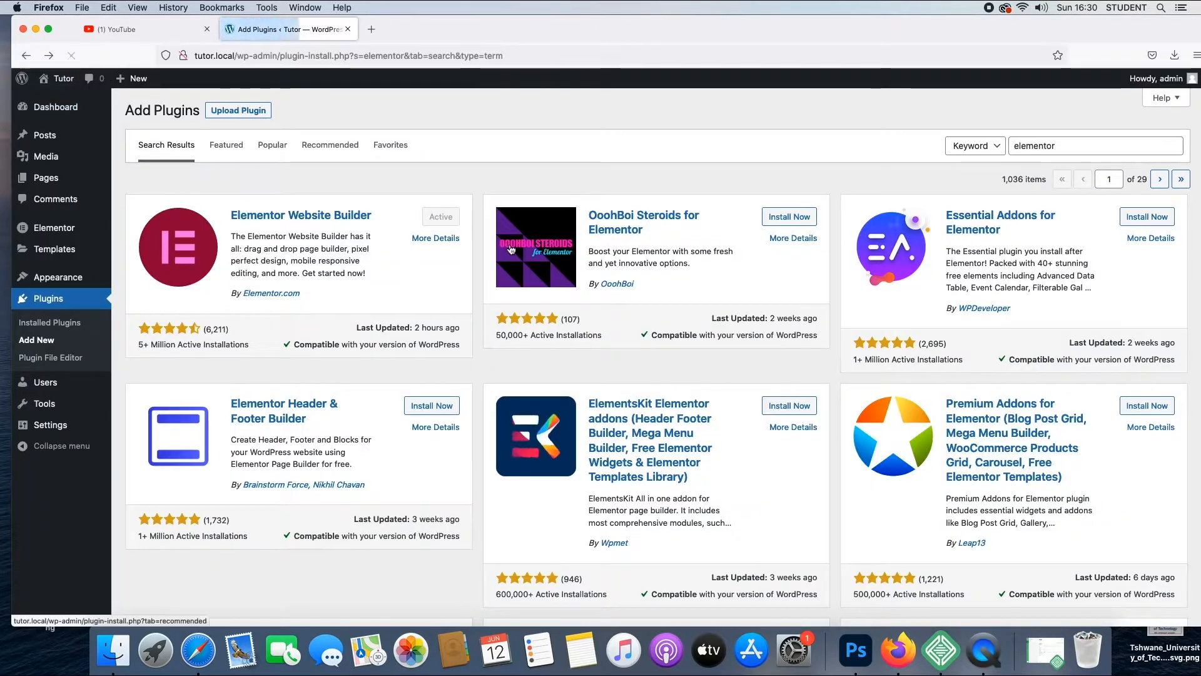
click(790, 407)
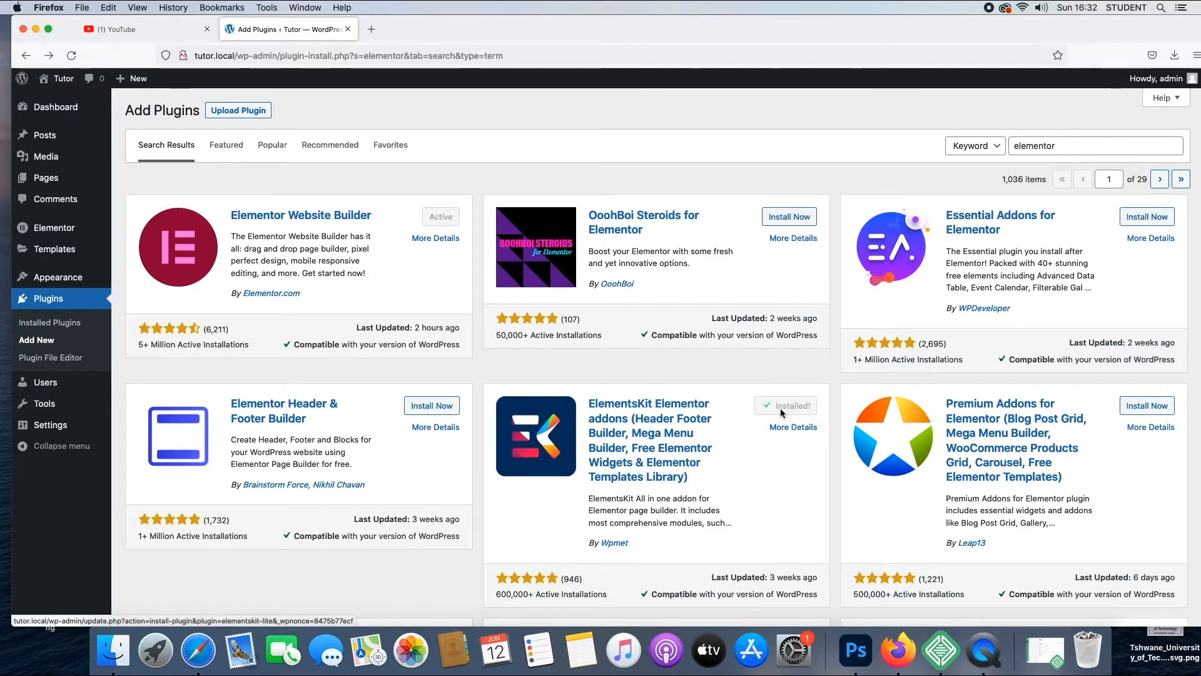
click(785, 410)
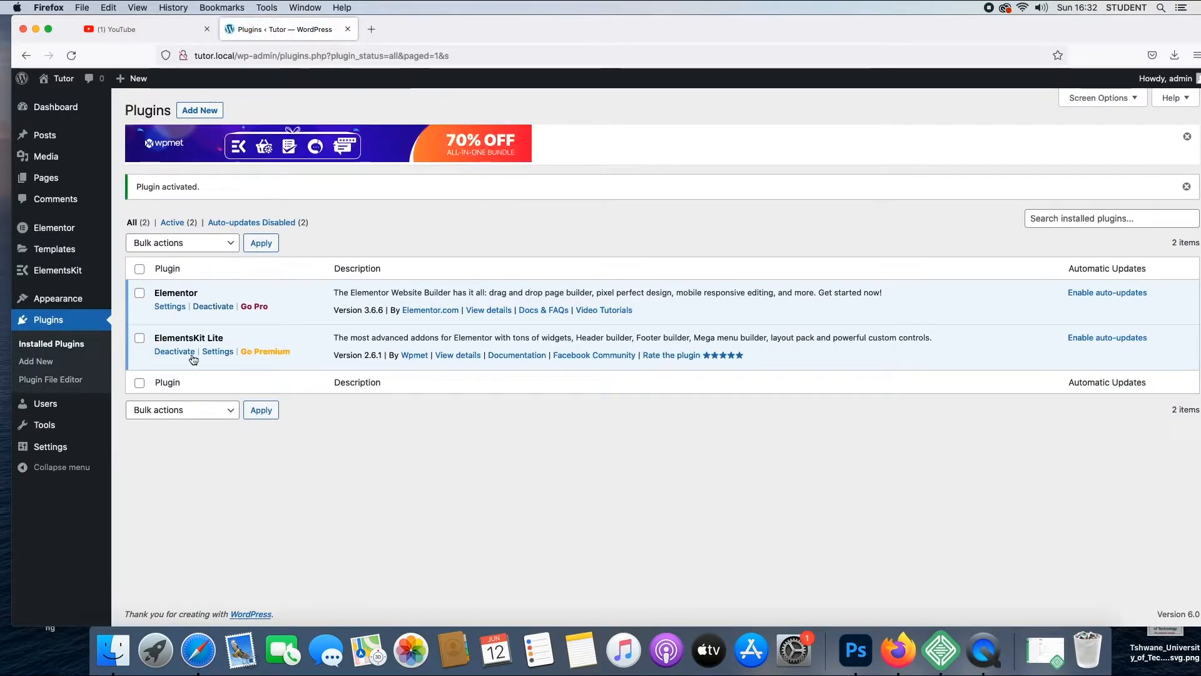
- Create a new page and go through the block editor welcome guide until it closes
click(74, 183)
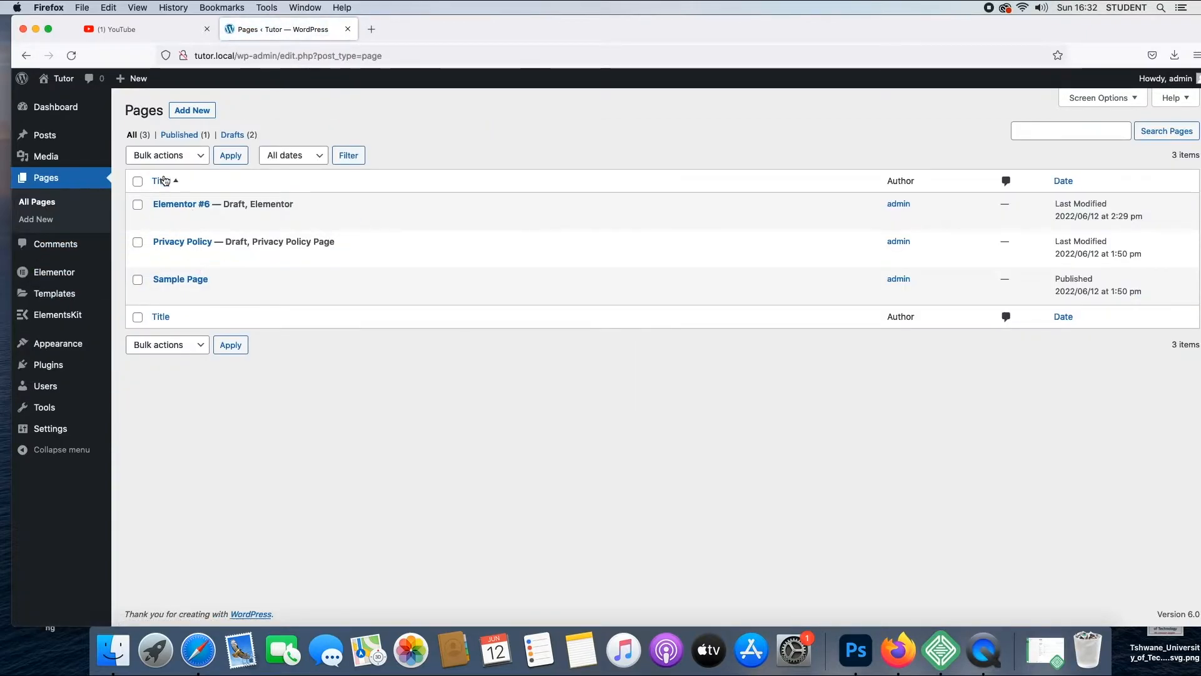
click(196, 112)
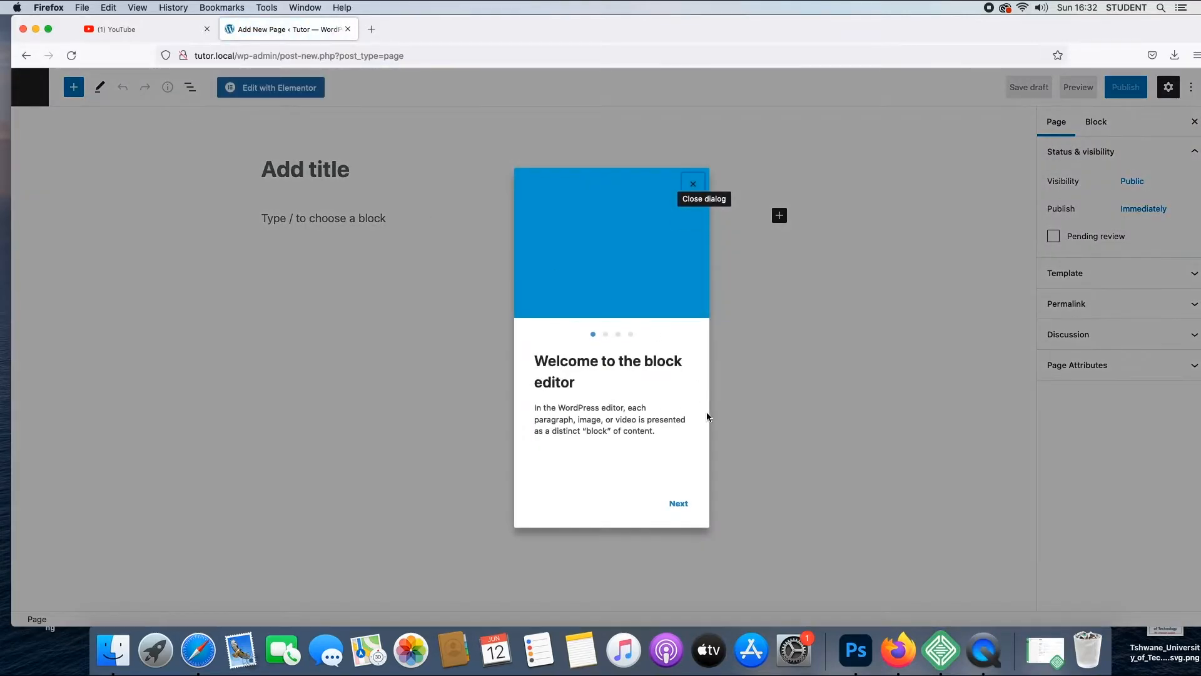
click(676, 506)
click(677, 506)
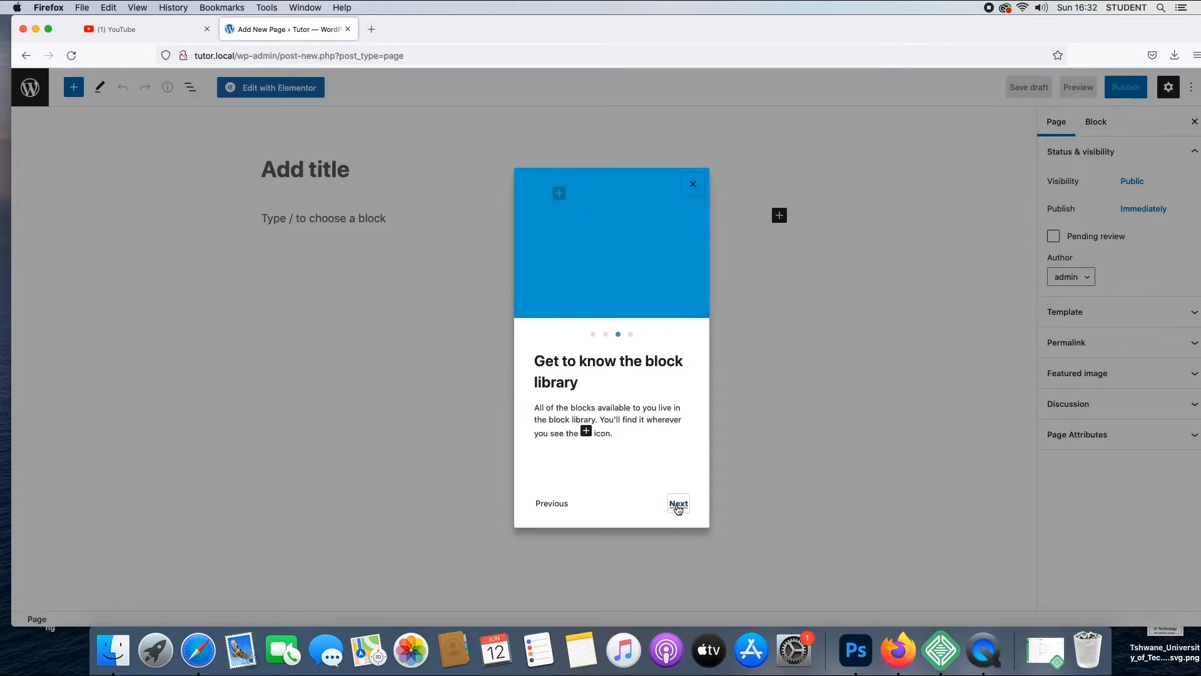
click(678, 506)
click(676, 505)
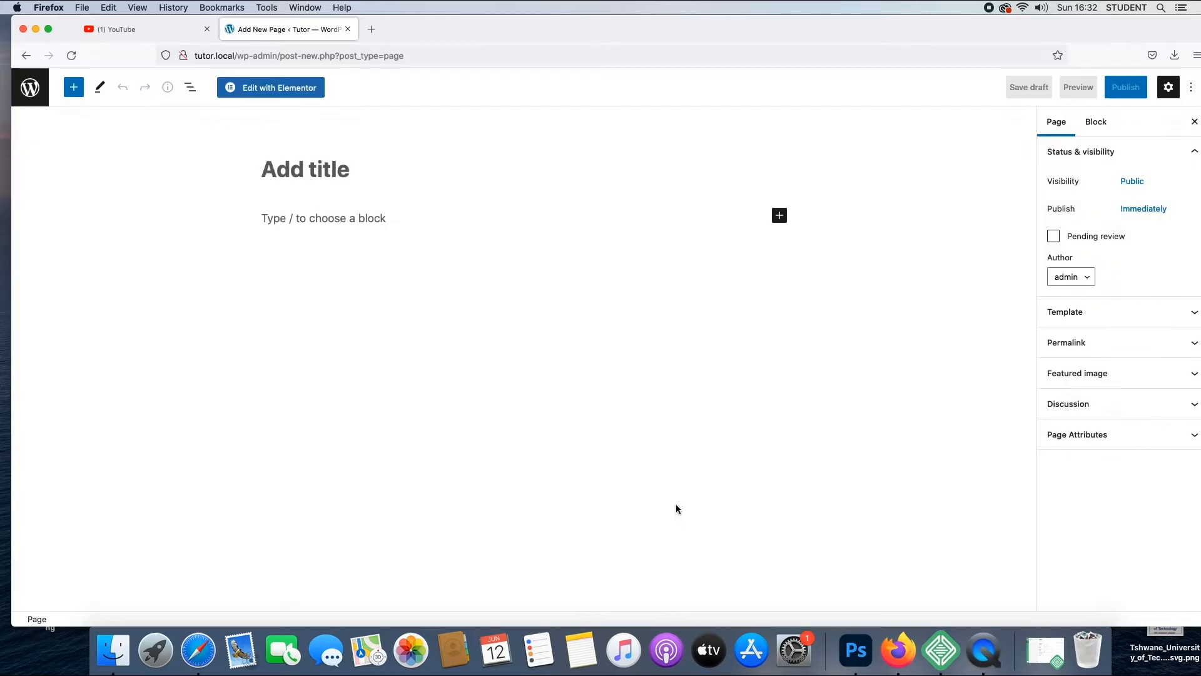
- Publish the new page with the title "home" and open it for editing with Elementor
click(334, 178)
text(home)
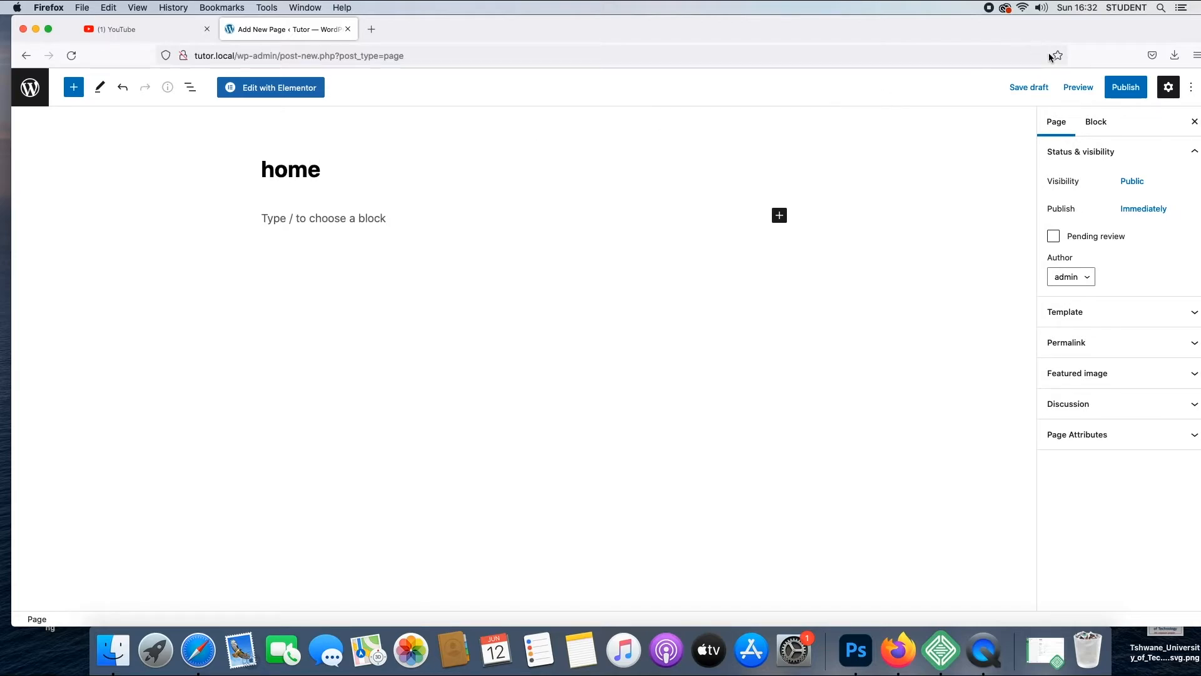
click(1125, 87)
click(1092, 88)
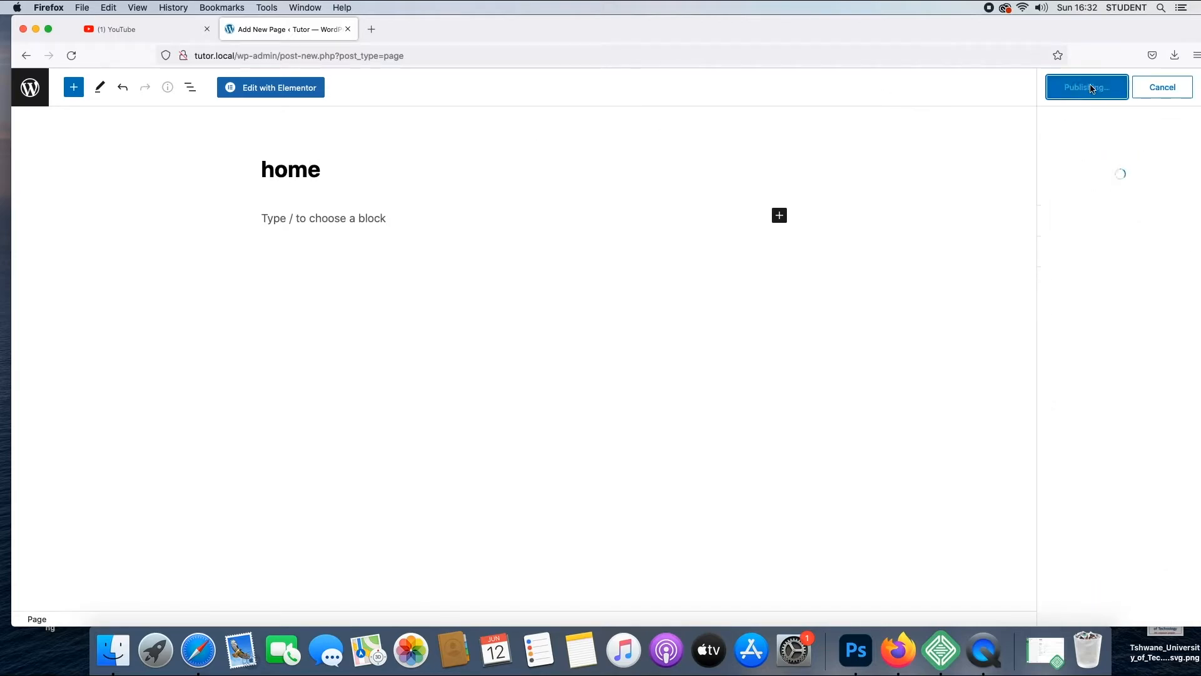
click(253, 88)
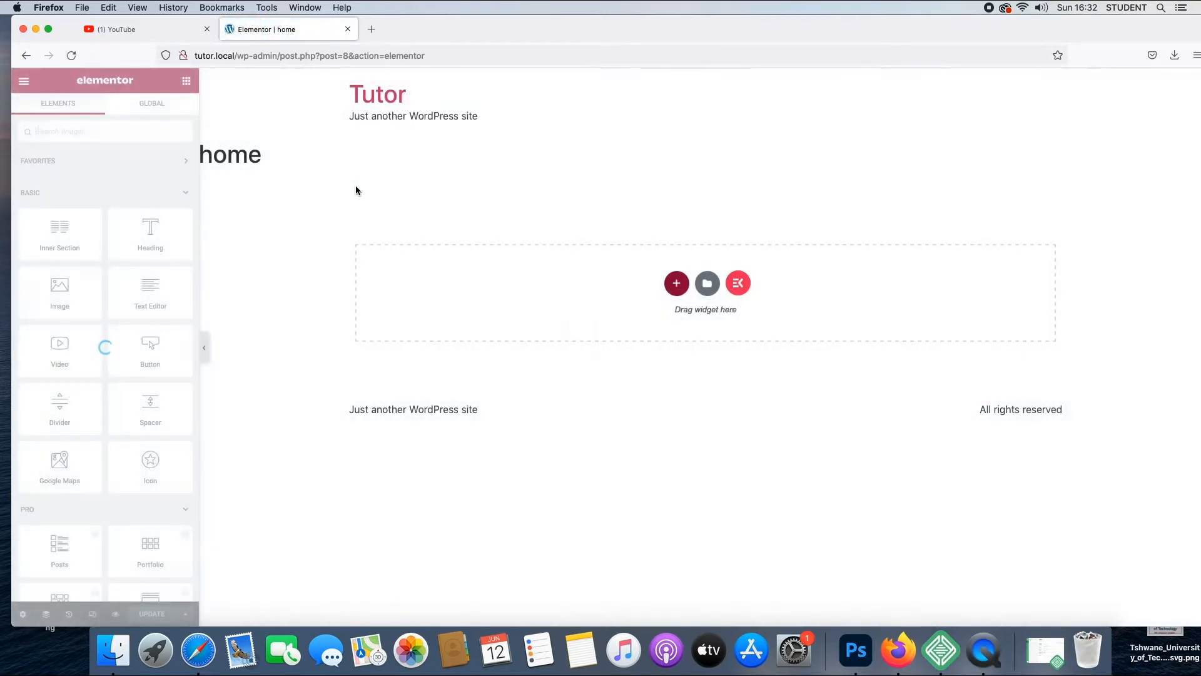
- Insert the ElementsKit page template "Agency – Home Page 2" into the empty home page and enlarge the browser window
click(739, 285)
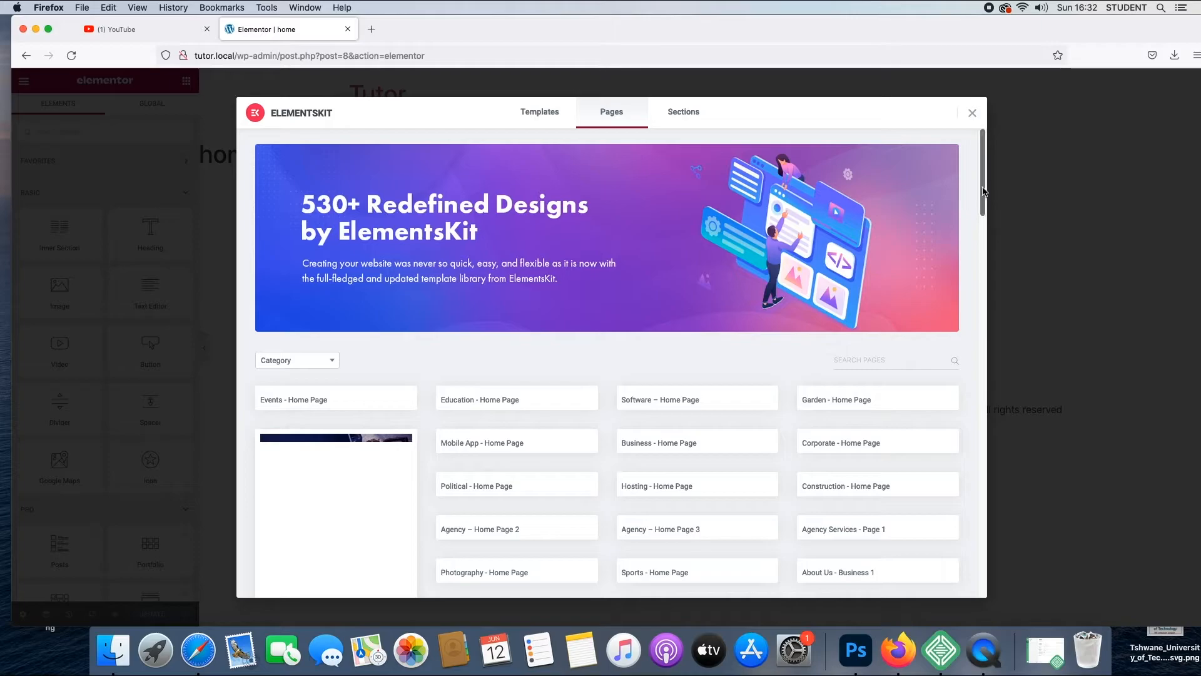
mouse_move(983, 192)
mouse_down()
mouse_move(986, 244)
mouse_move(981, 139)
mouse_move(981, 217)
mouse_move(975, 199)
mouse_up()
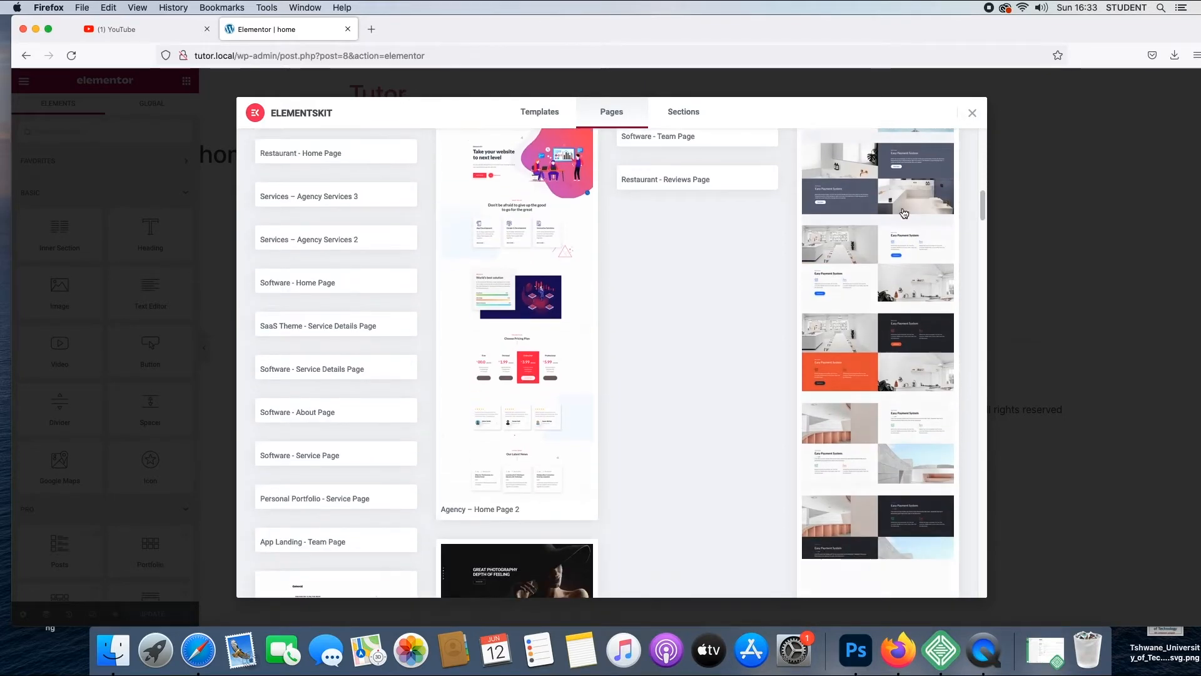
click(536, 303)
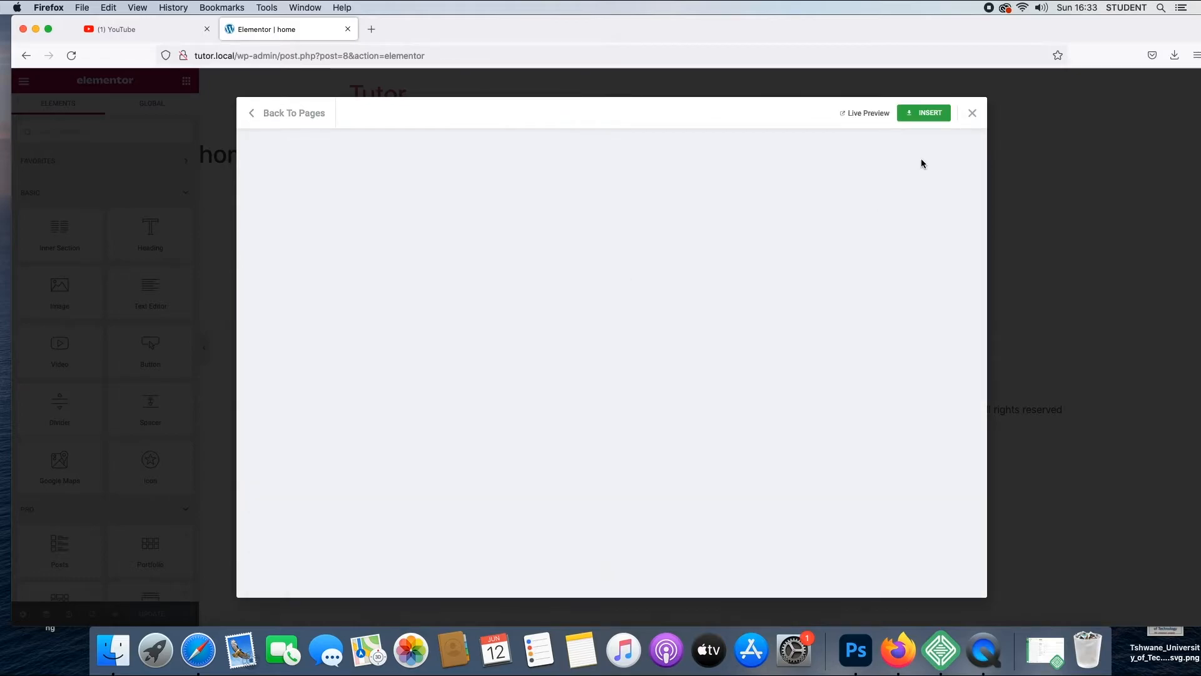
click(927, 114)
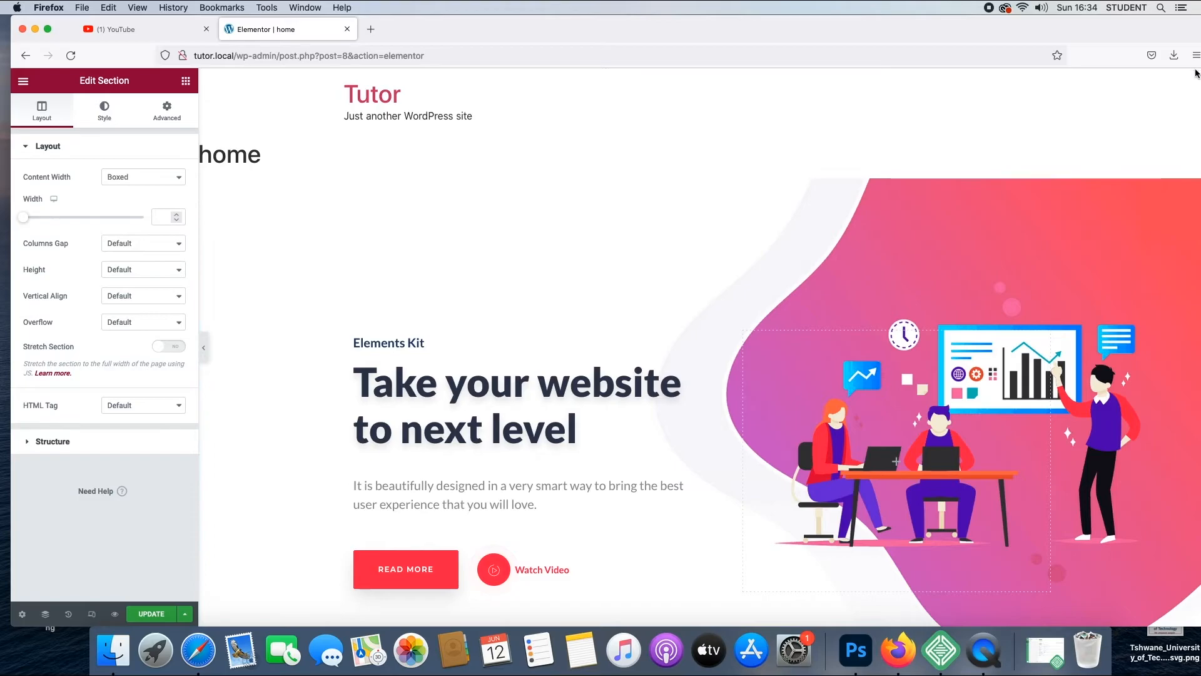
double_click(1184, 26)
mouse_move(1196, 93)
mouse_down()
mouse_move(1194, 558)
mouse_move(1194, 93)
mouse_up()
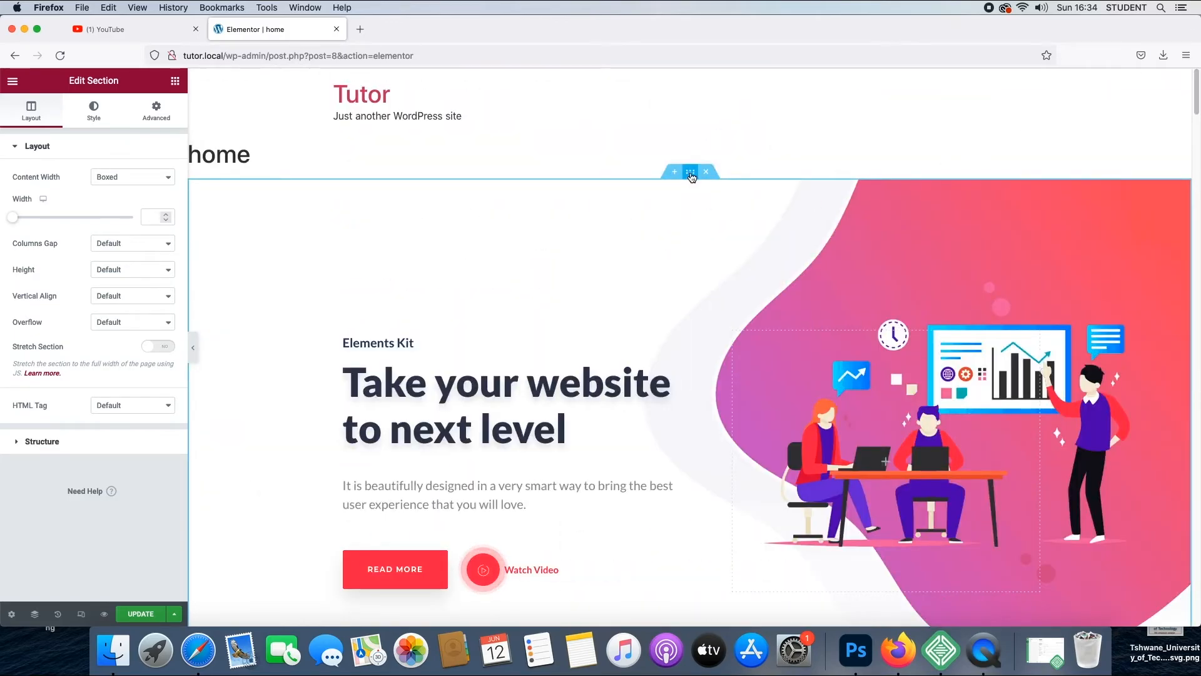
- Open the background image chooser in the hero section's style settings and look through the media library before returning to file upload
click(95, 112)
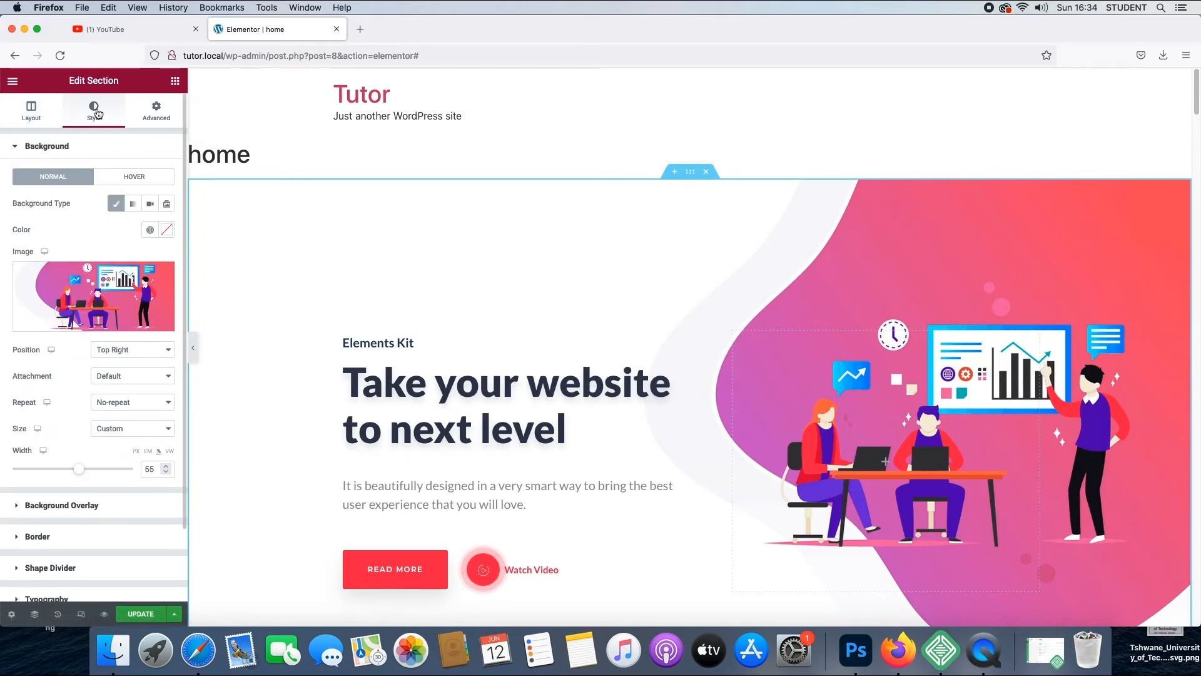
click(102, 323)
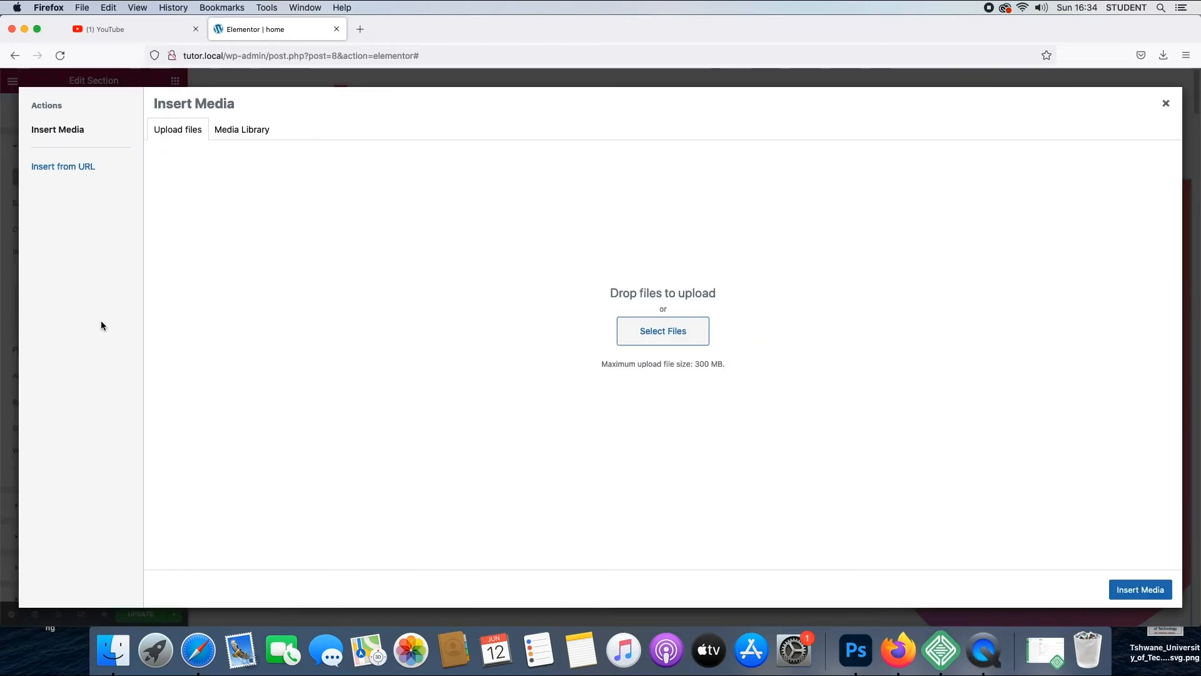
click(249, 131)
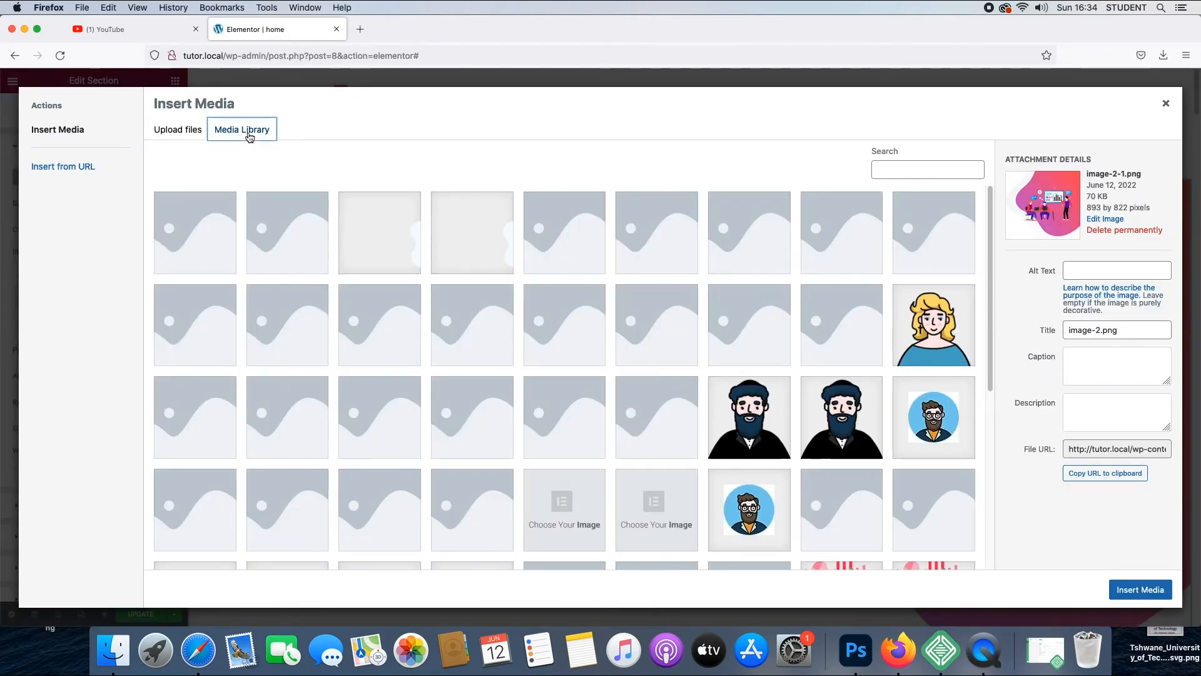
click(177, 137)
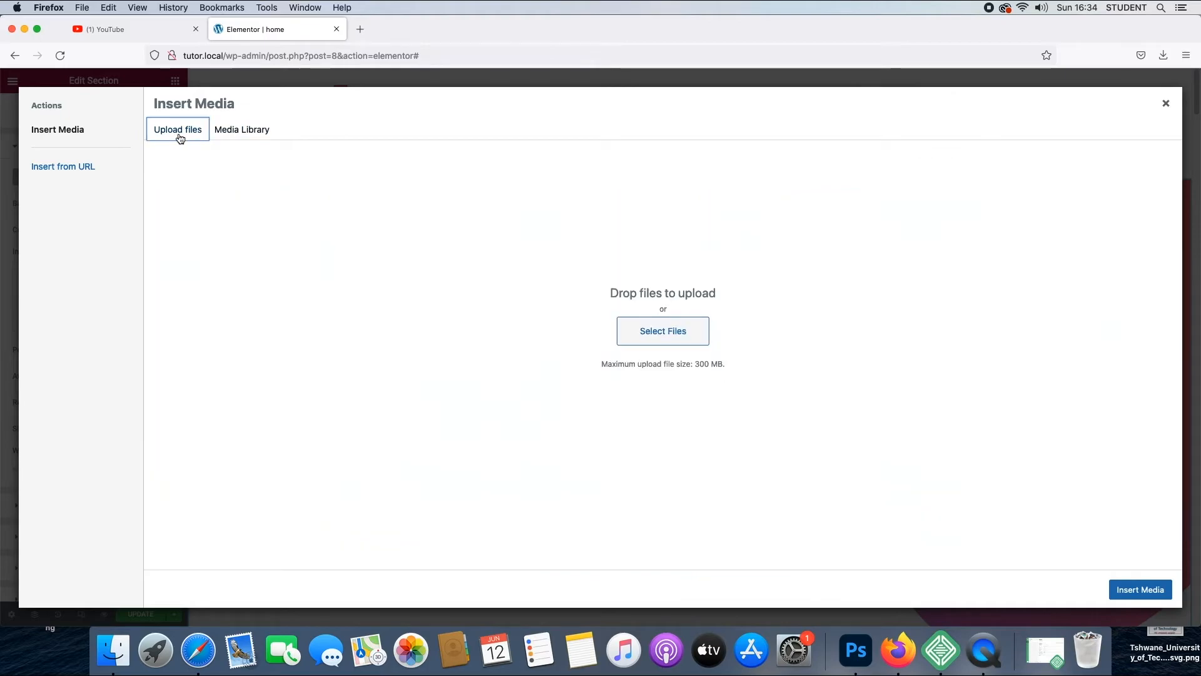
click(231, 132)
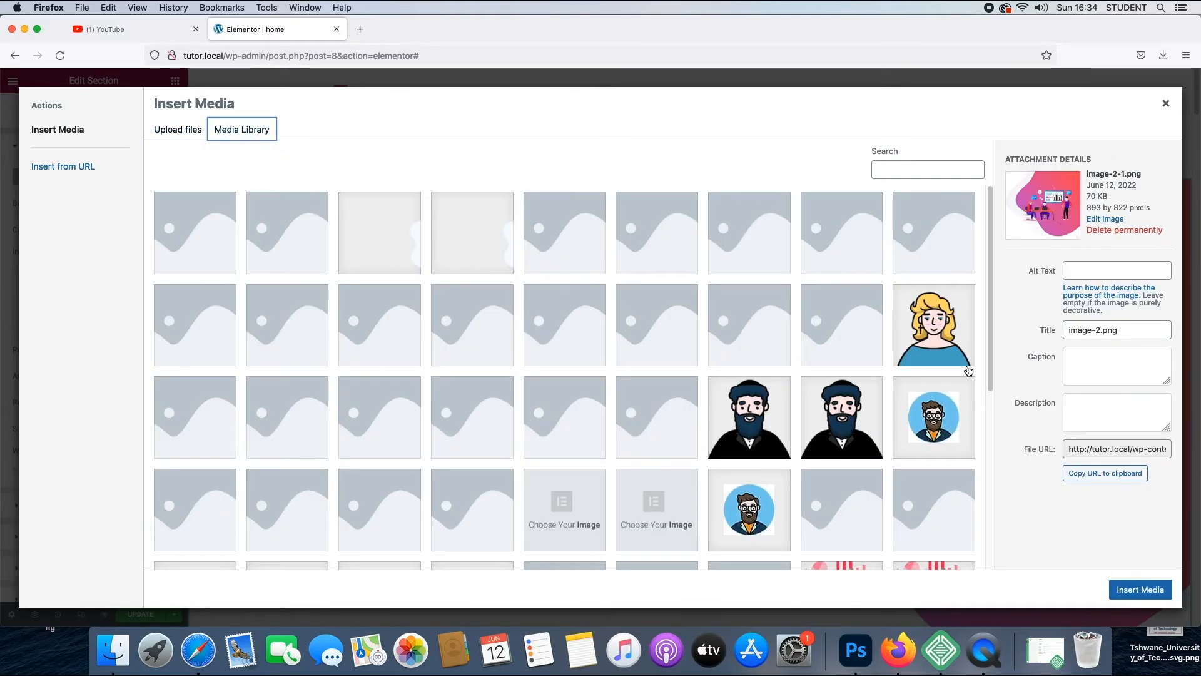
click(992, 313)
click(170, 131)
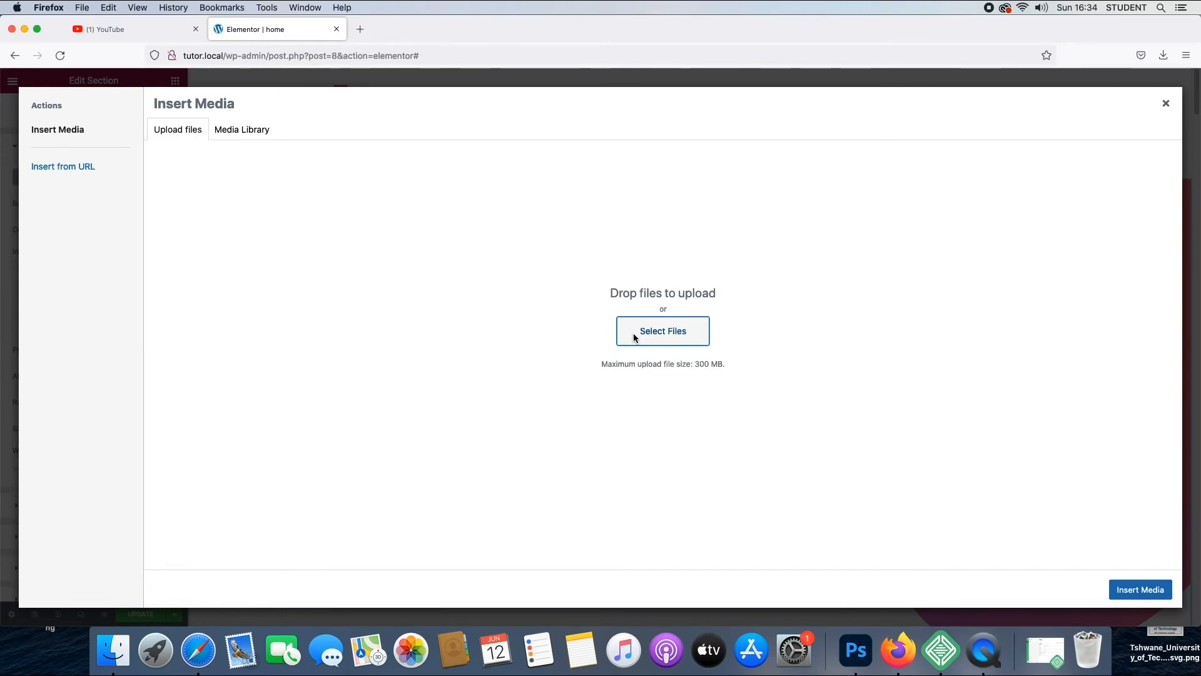
- Upload FINAL-01.png from the Desktop and insert it as the hero section's background image
click(634, 337)
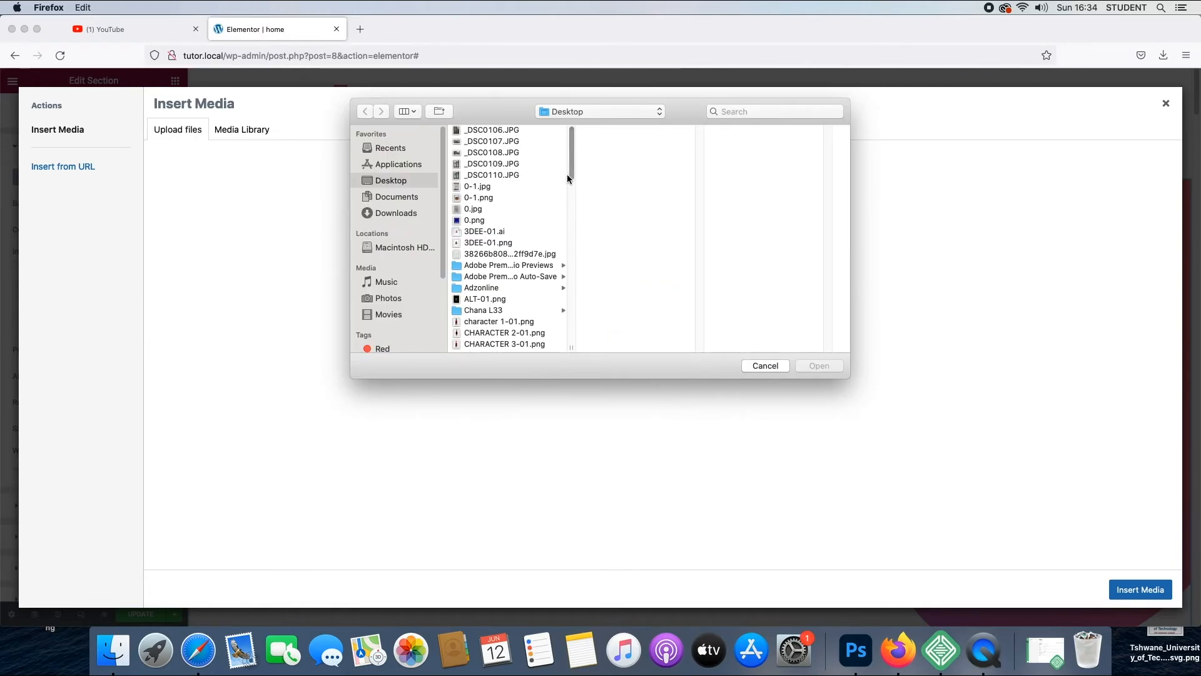
scroll(573, 207, down, 5)
scroll(573, 208, up, 5)
scroll(573, 205, down, 5)
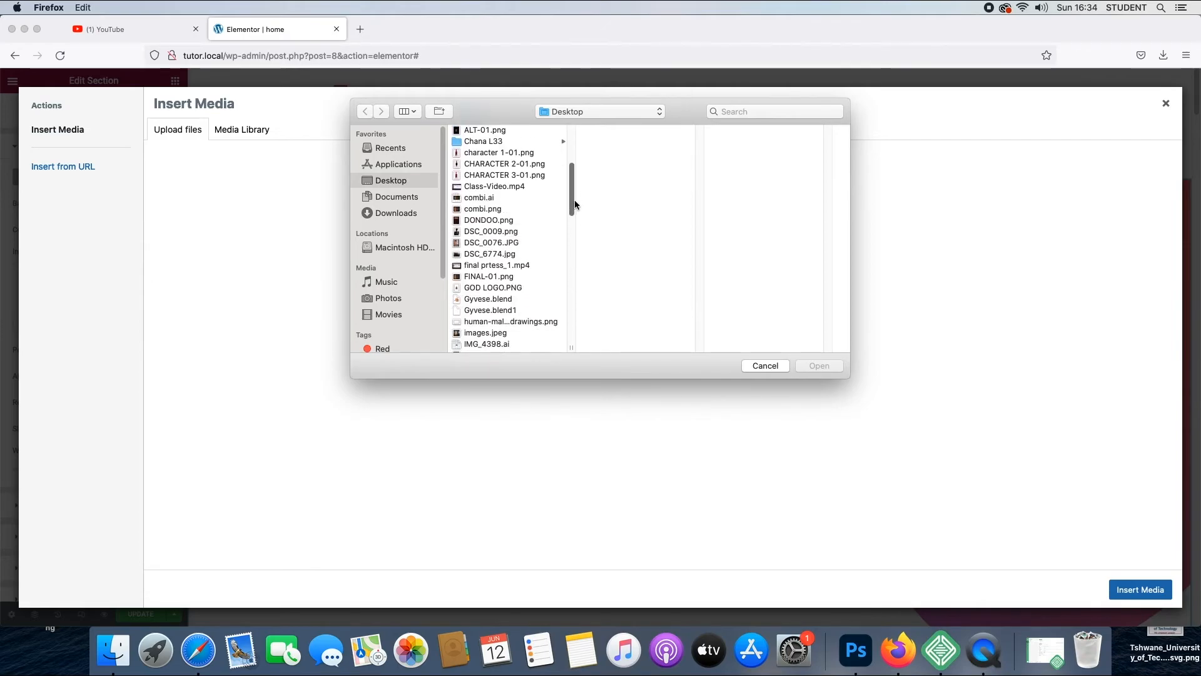
drag(574, 200, 575, 212)
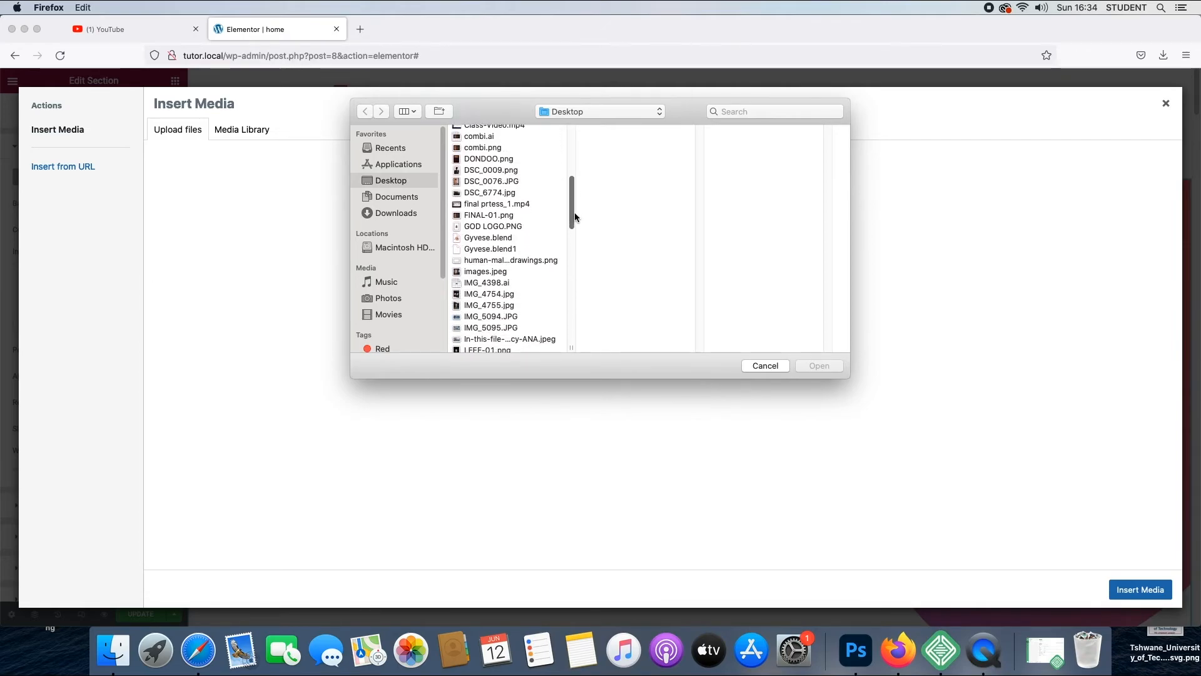
click(504, 216)
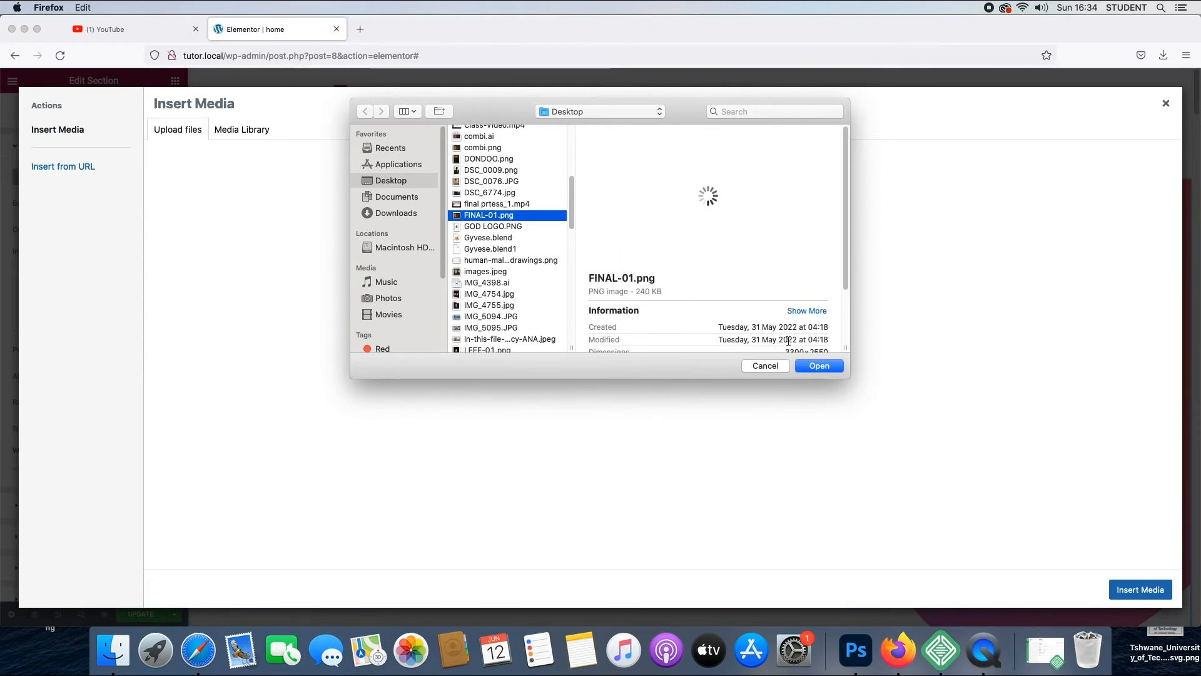
click(820, 366)
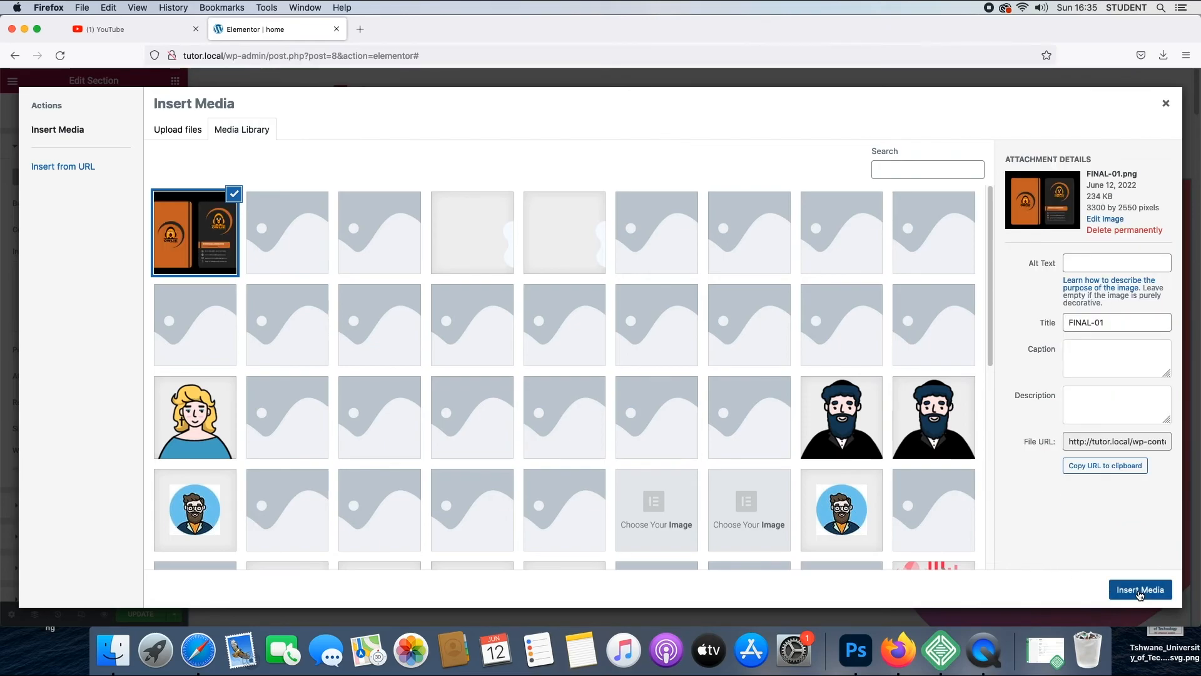
click(1140, 590)
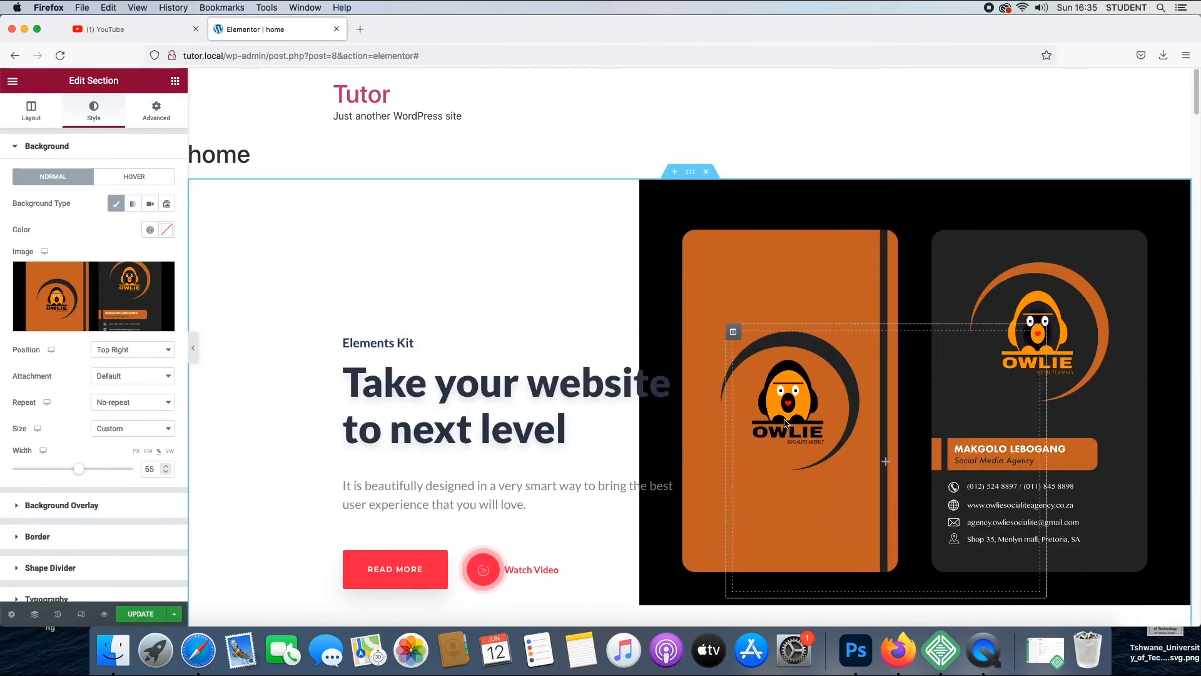
- Clear the "Elements Kit" subtitle text of the hero heading
click(519, 407)
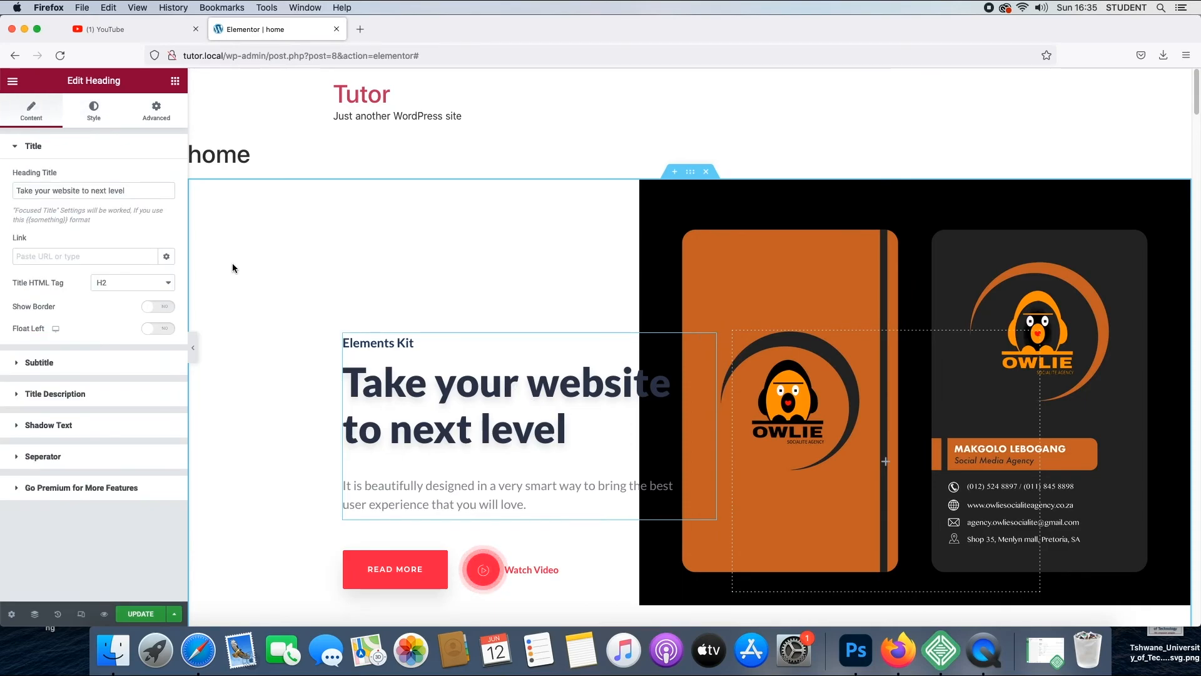
click(130, 190)
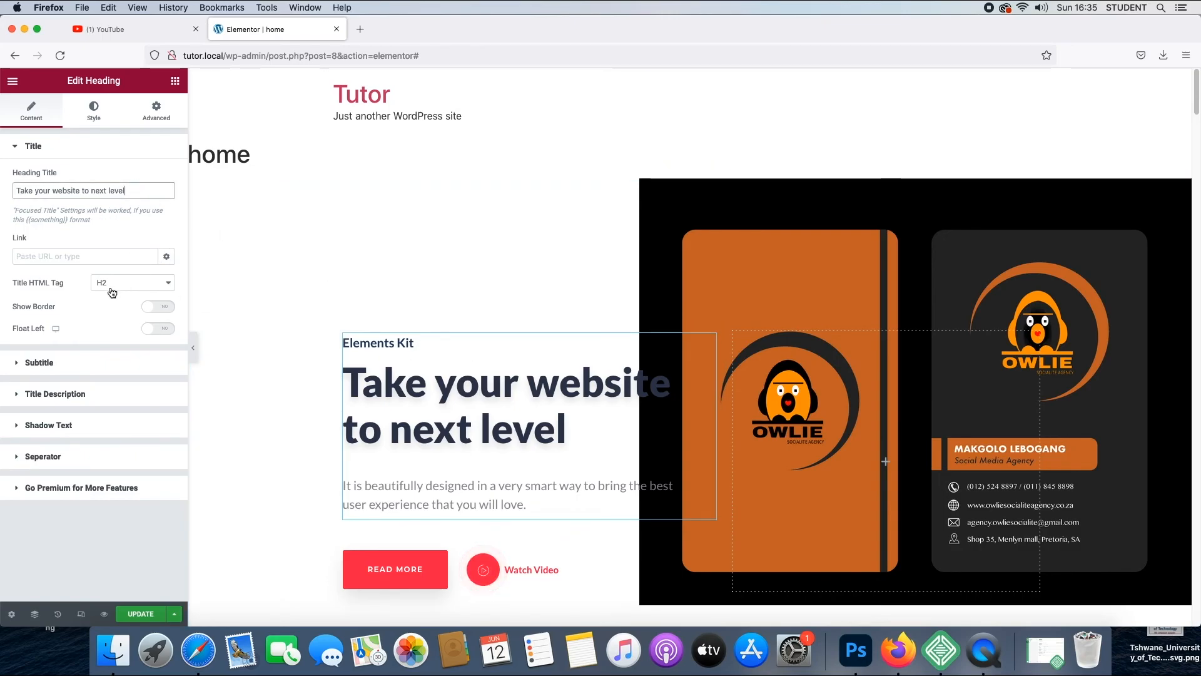
click(27, 364)
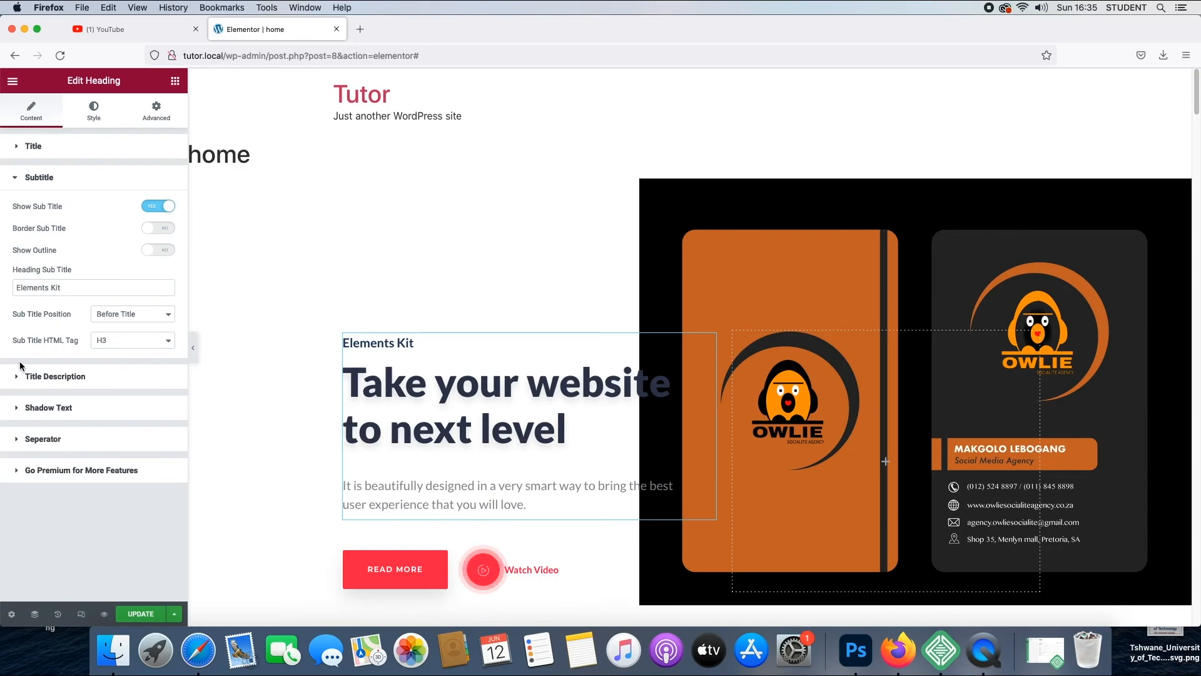
drag(58, 289, 13, 289)
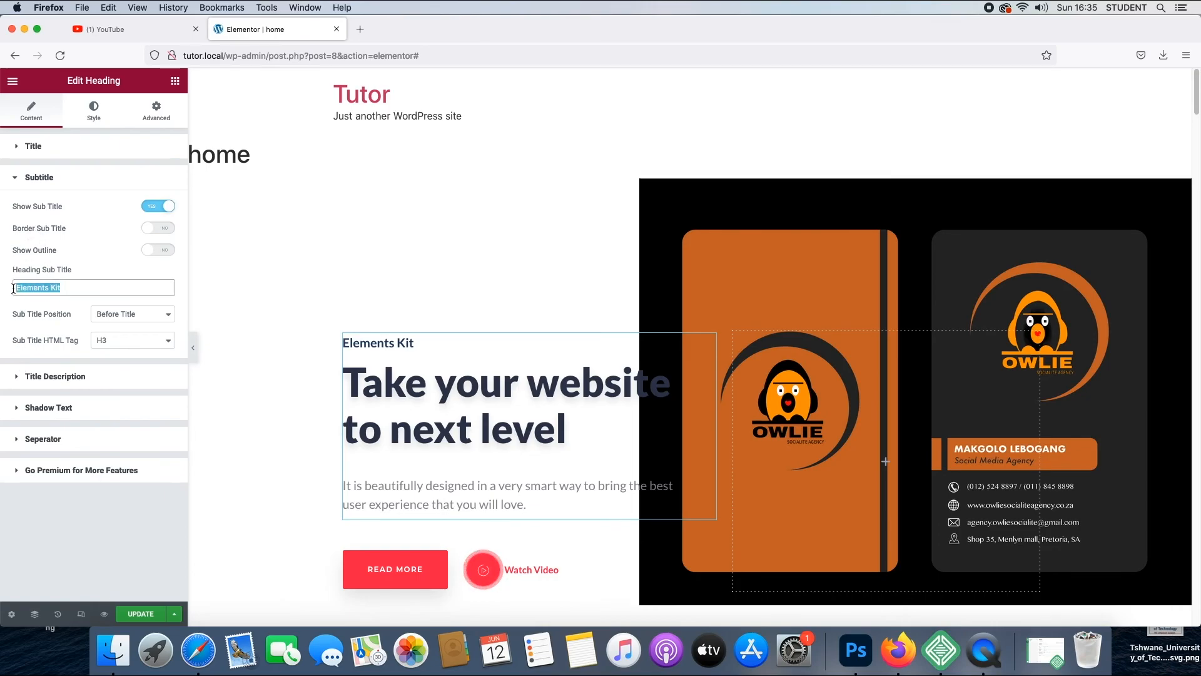
key(BackSpace)
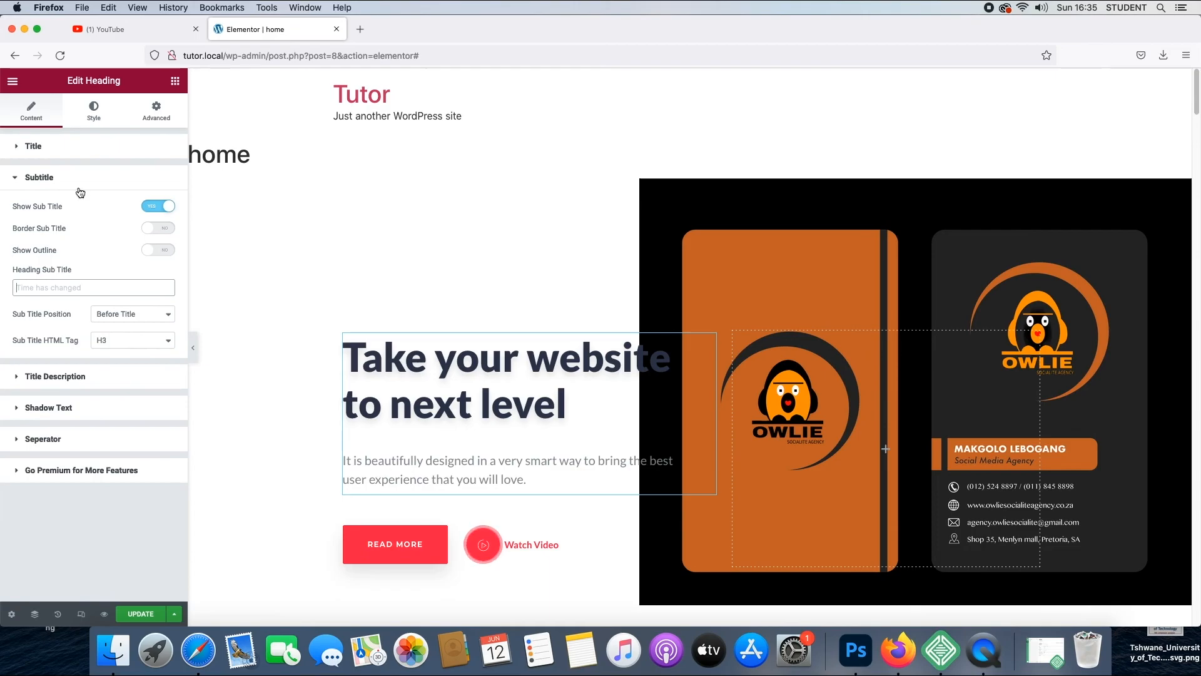
- Change the hero heading's title to "first site" and update the page
click(20, 148)
drag(140, 191, 15, 194)
click(20, 192)
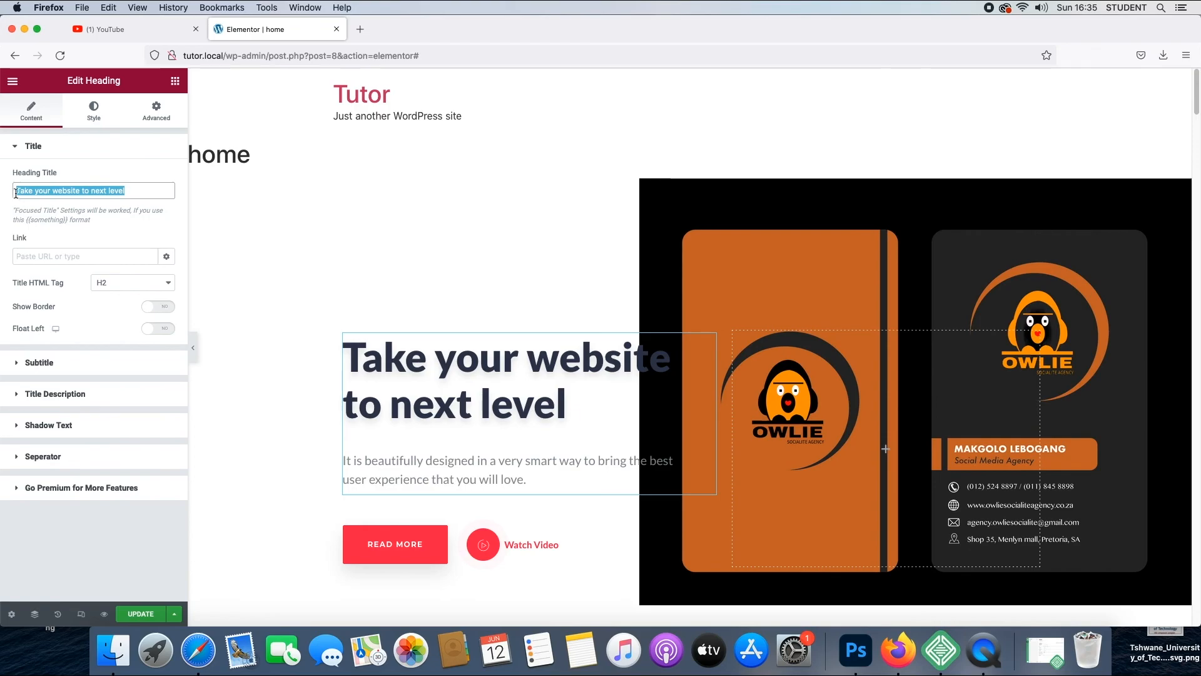
text(fi)
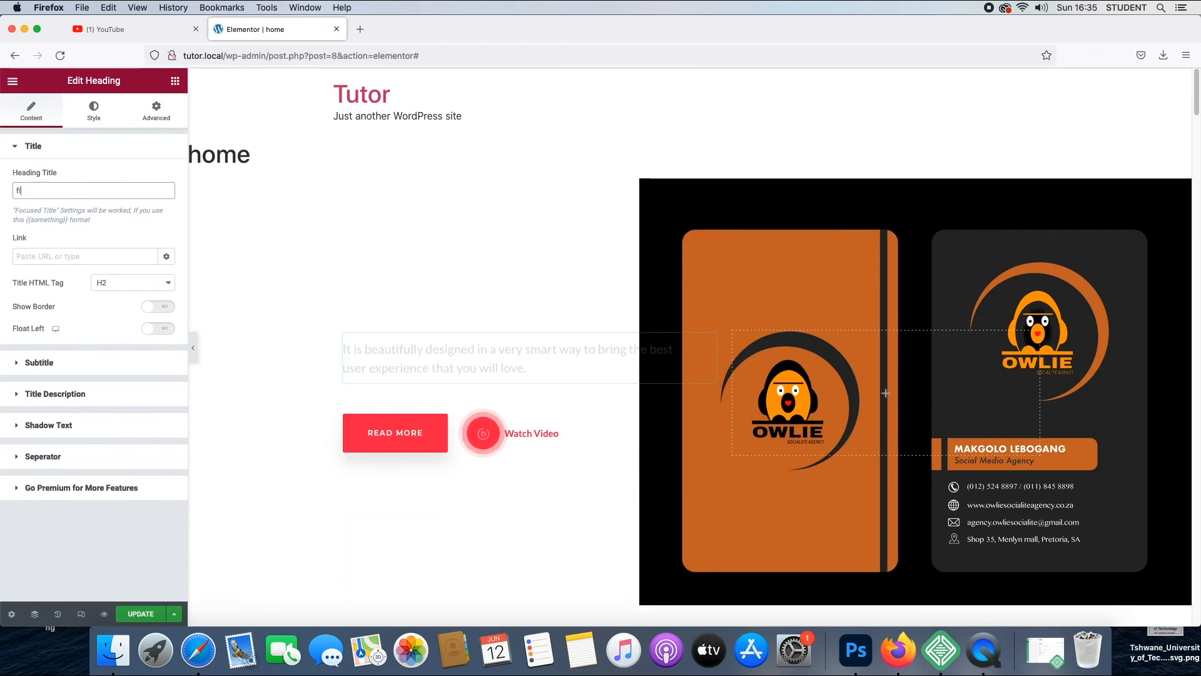
text(rst)
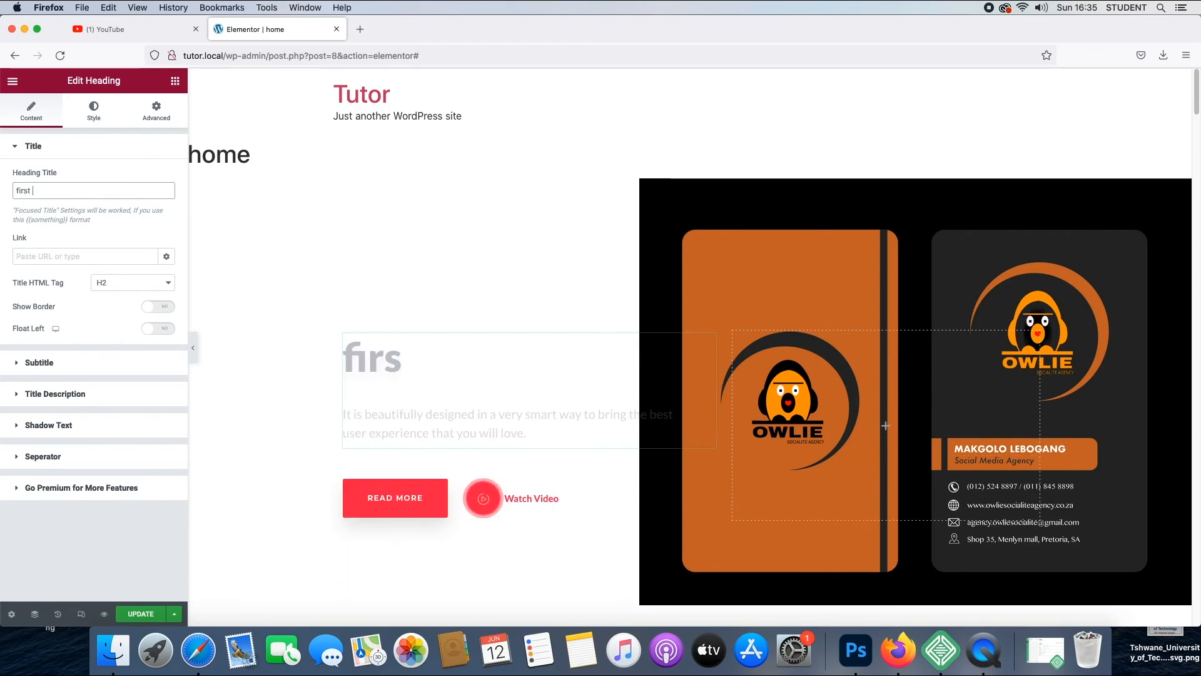
text( site)
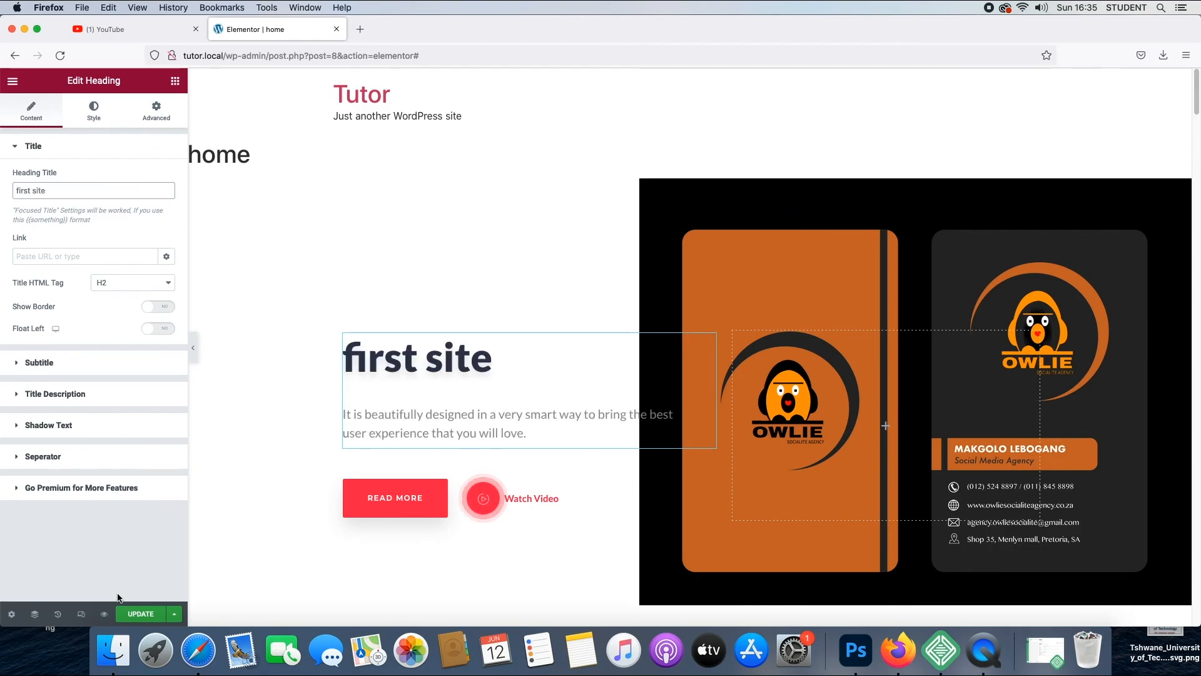
click(139, 616)
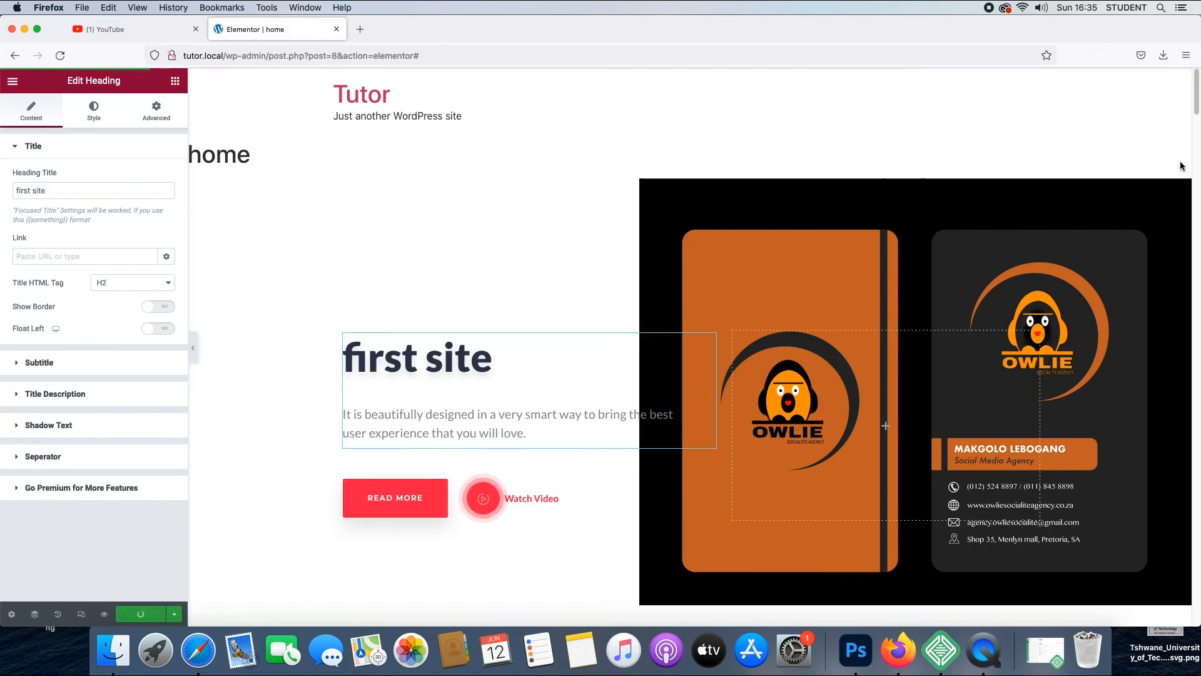
scroll(1194, 126, down, 20)
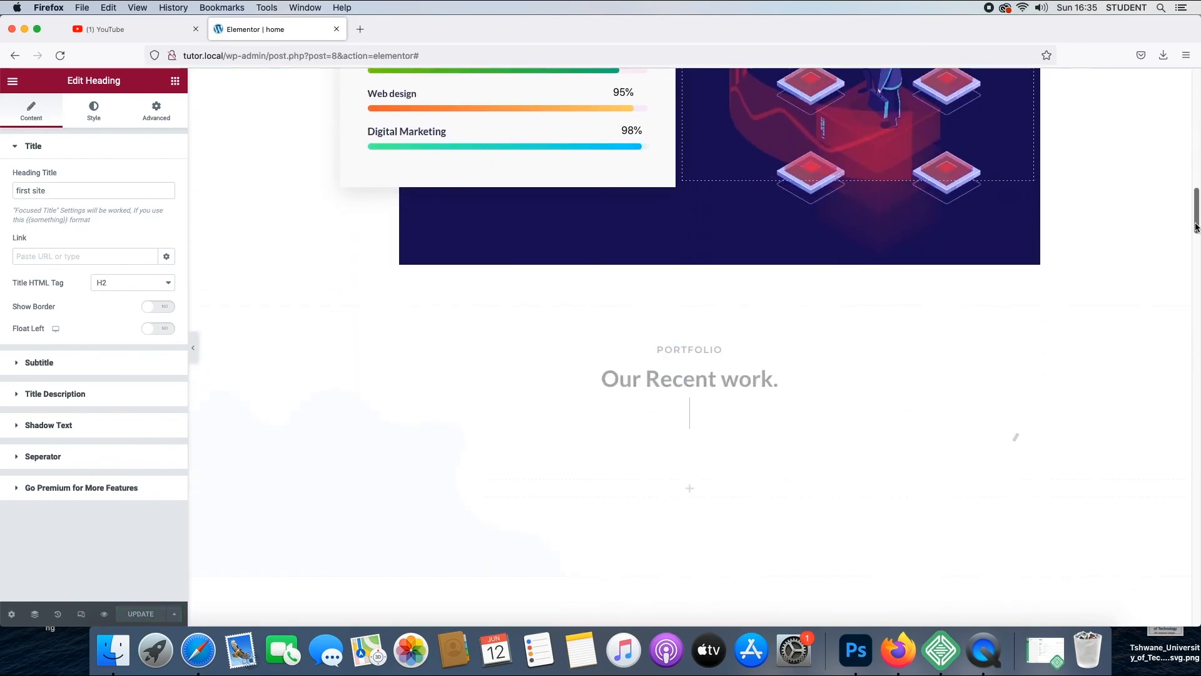